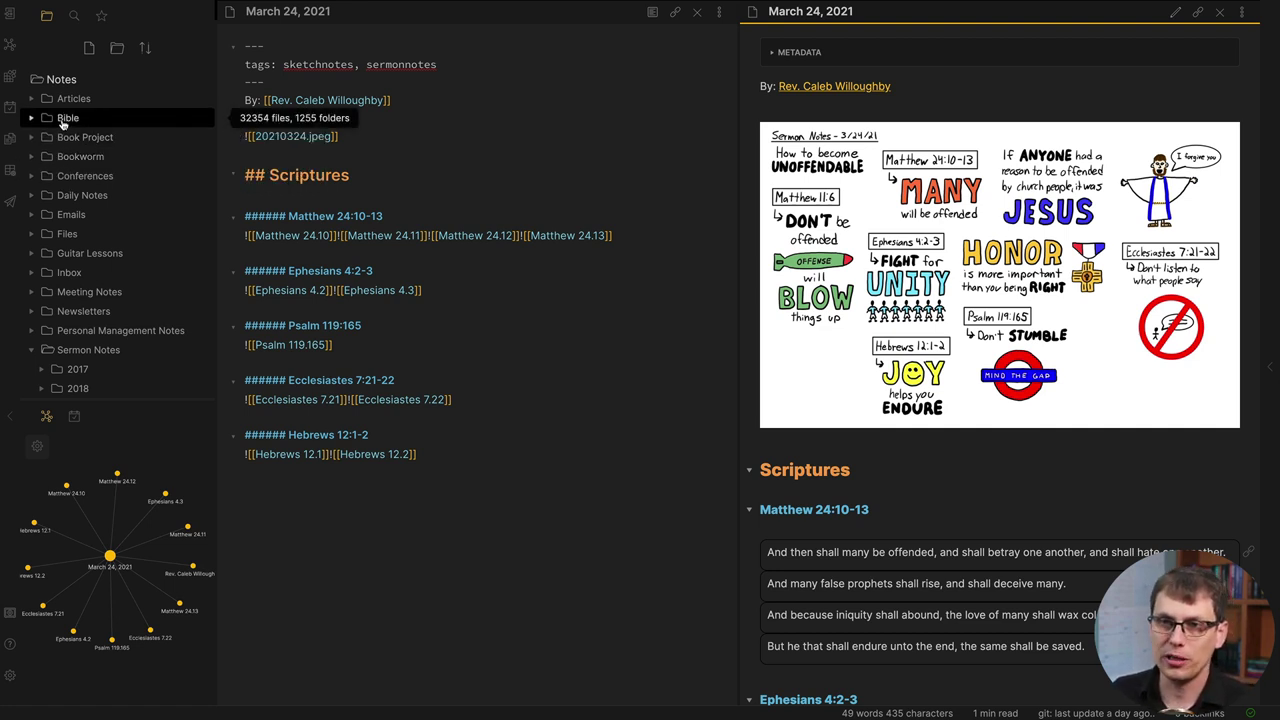
Step: Browse Bible > 01 - Genesis > Genesis 1 and open the Genesis 1.1 verse note
left_click(31, 120)
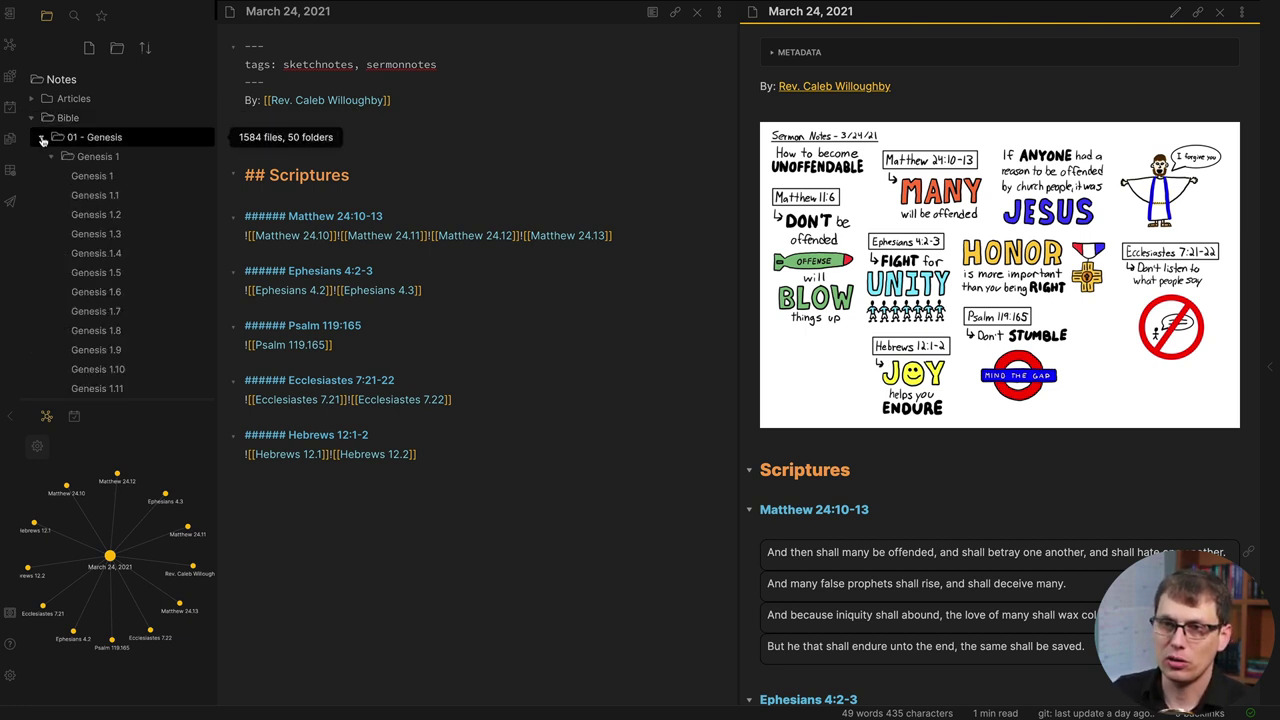
left_click(42, 138)
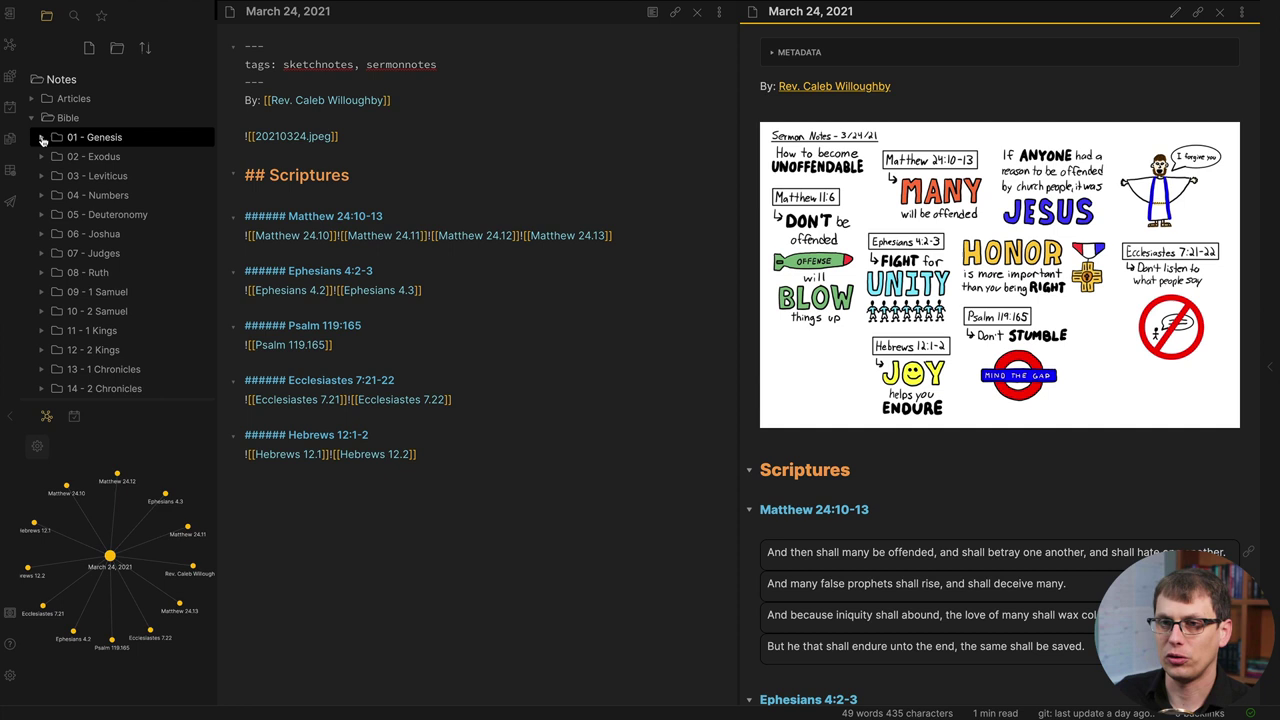
left_click(42, 138)
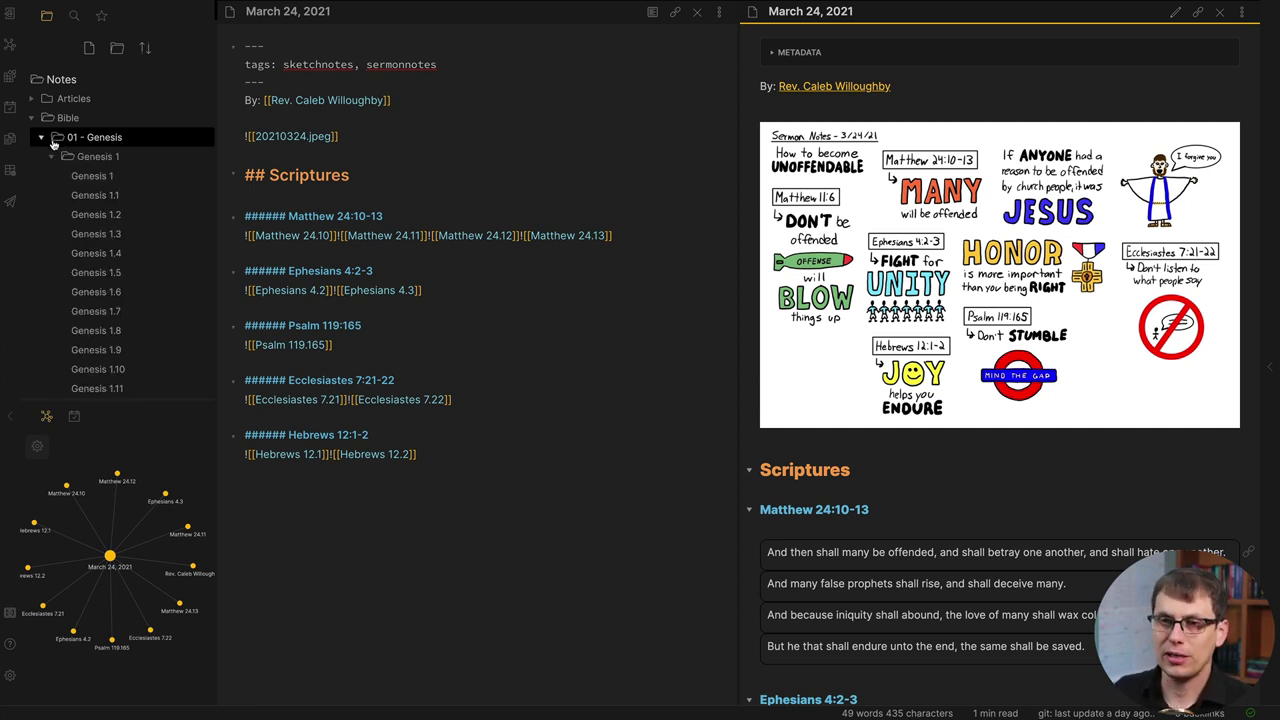
left_click(50, 157)
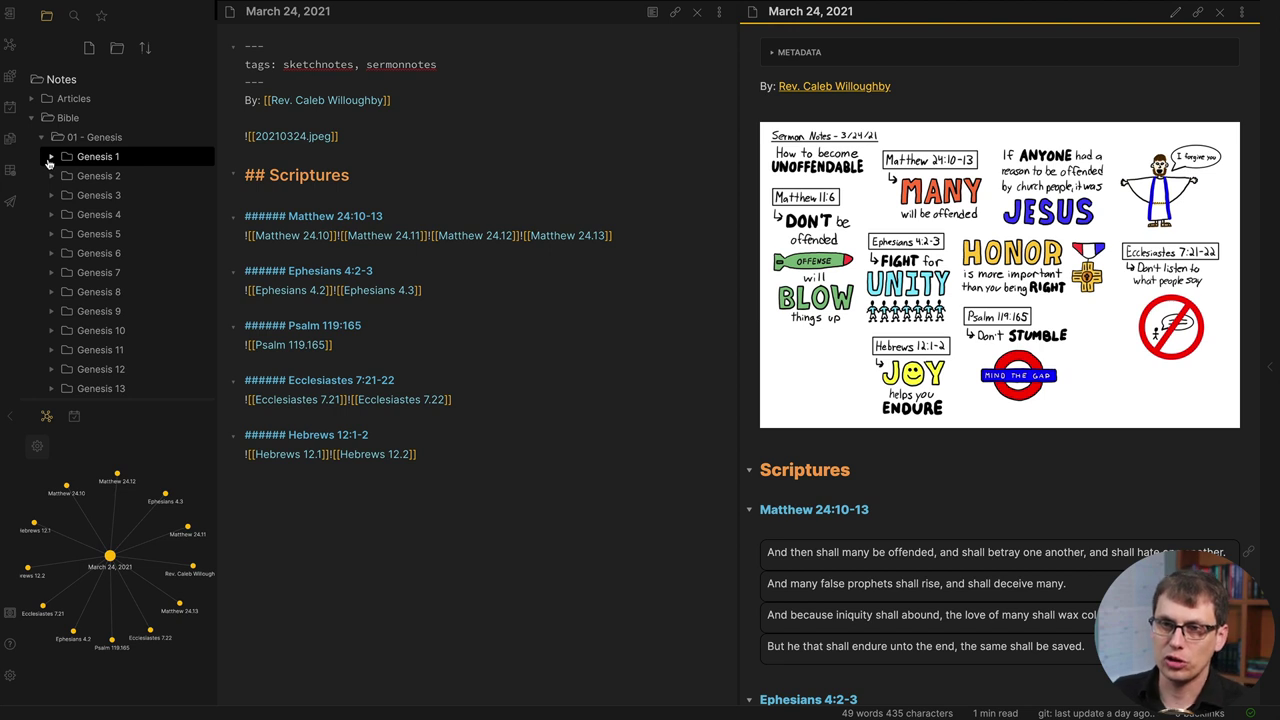
left_click(52, 157)
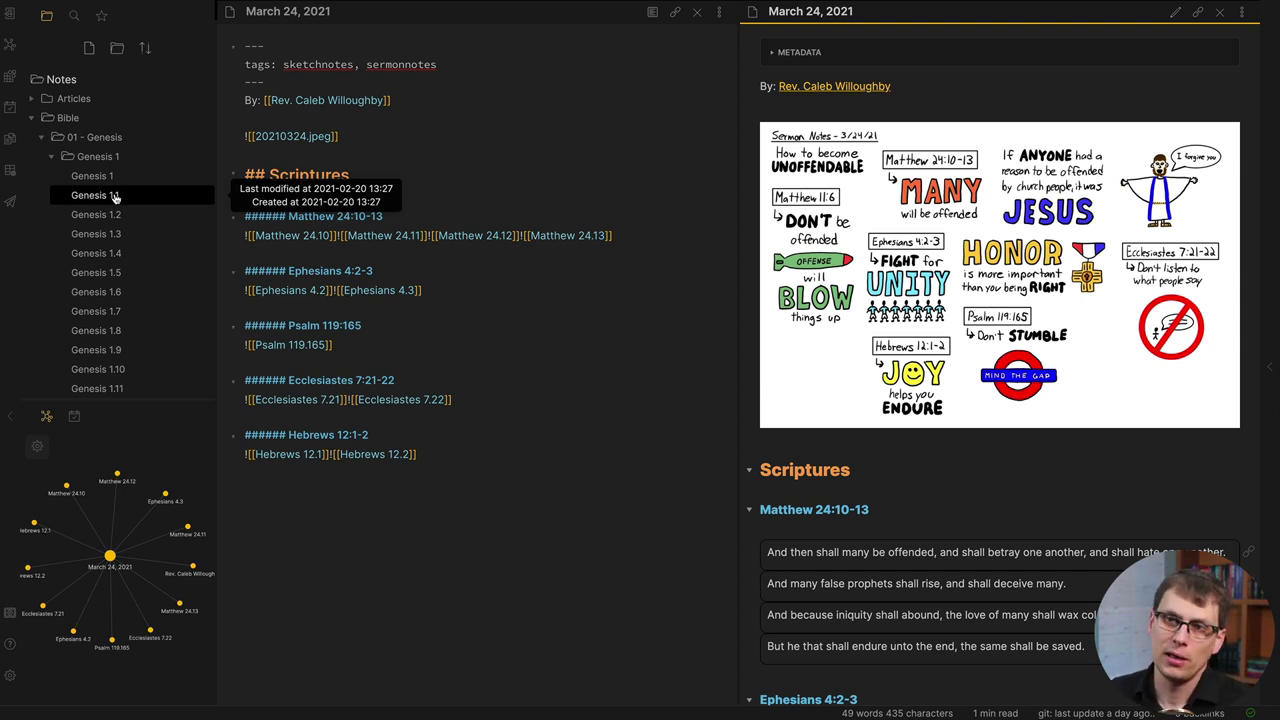
left_click(115, 198)
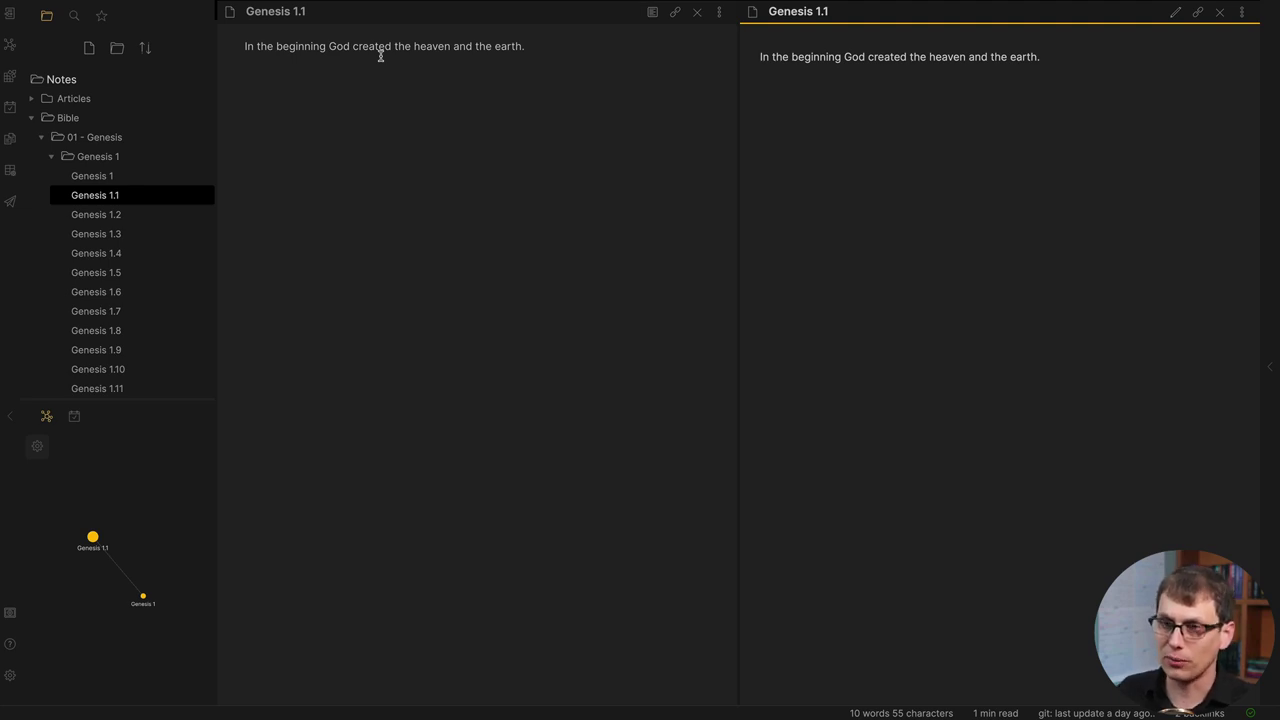
Step: Collapse the Bible folder and scroll the file explorer down to Sermon Notes > 2021 > 03 - March
left_click(31, 119)
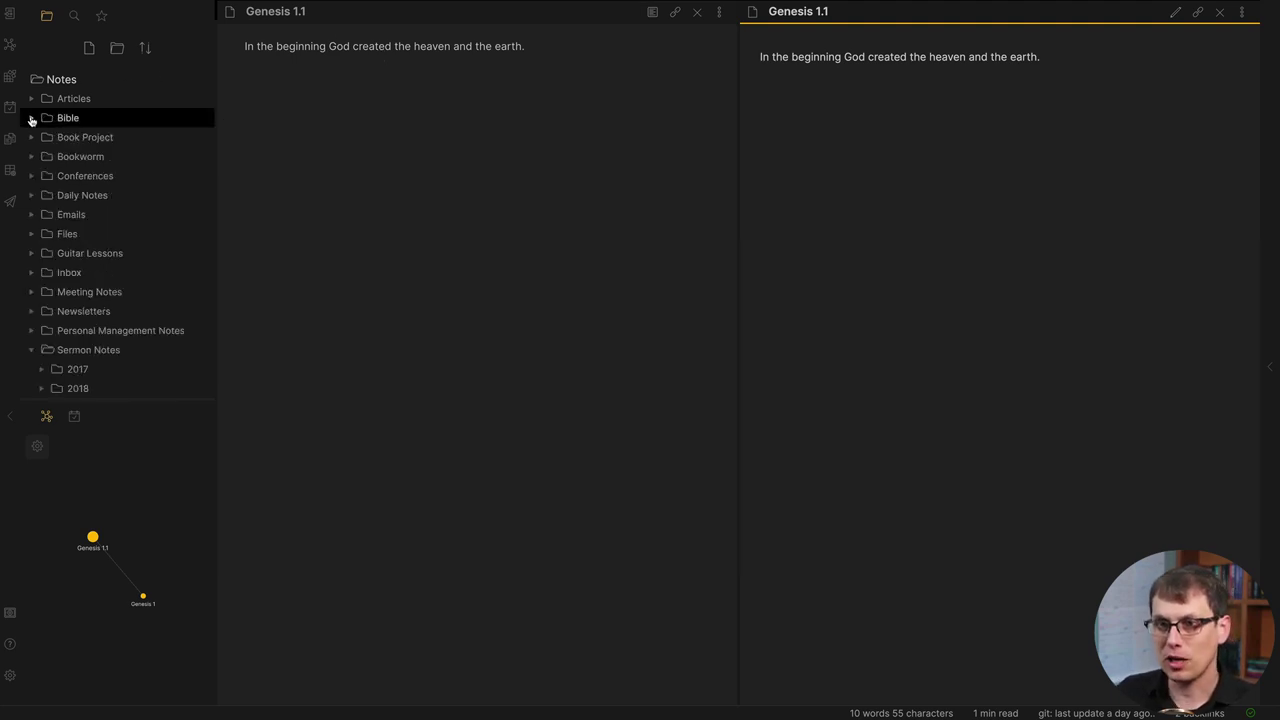
scroll(89, 256, "down", 3)
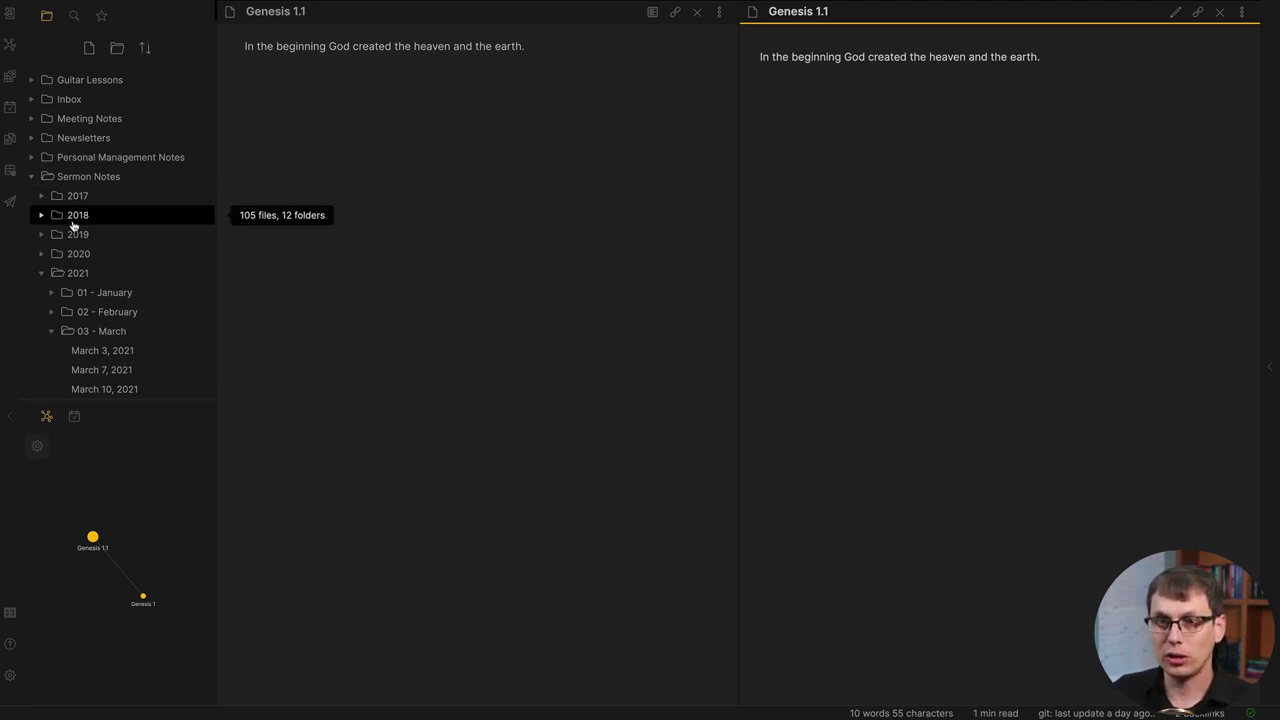
scroll(70, 218, "down", 3)
scroll(73, 226, "down", 2)
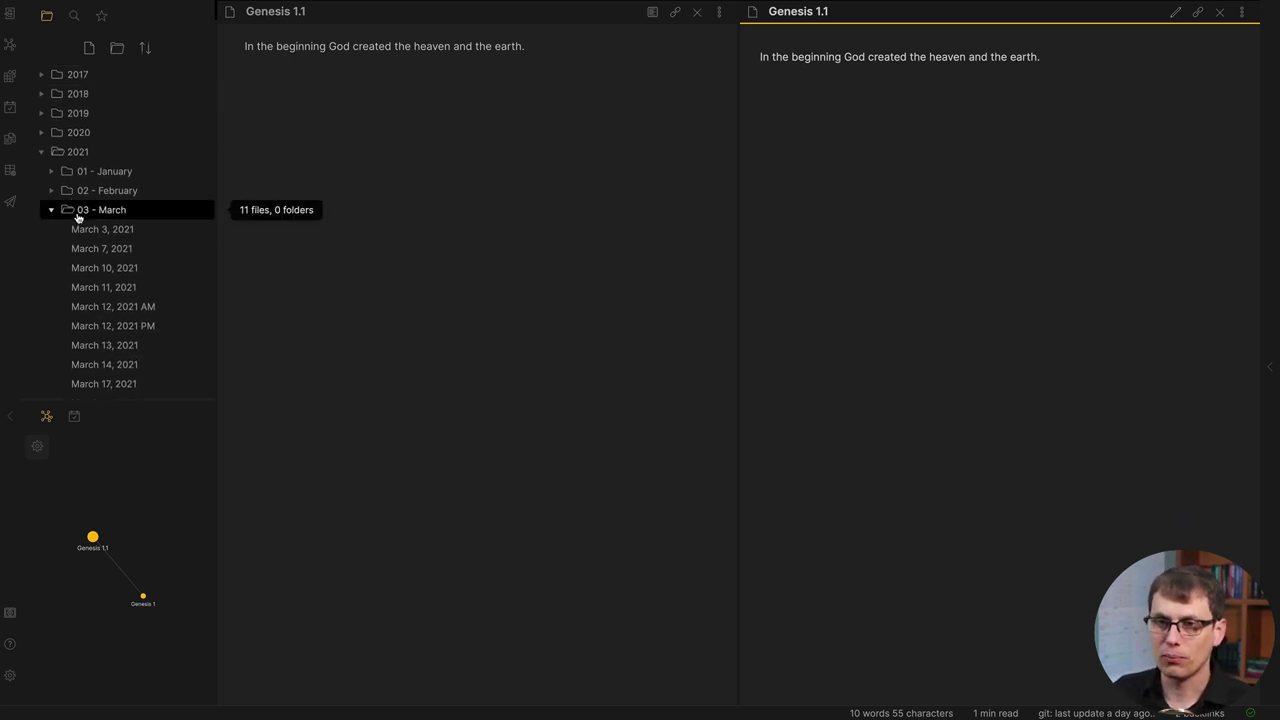
Step: Create a new note named 'March 20, 2021' in the 03 - March folder
right_click(91, 211)
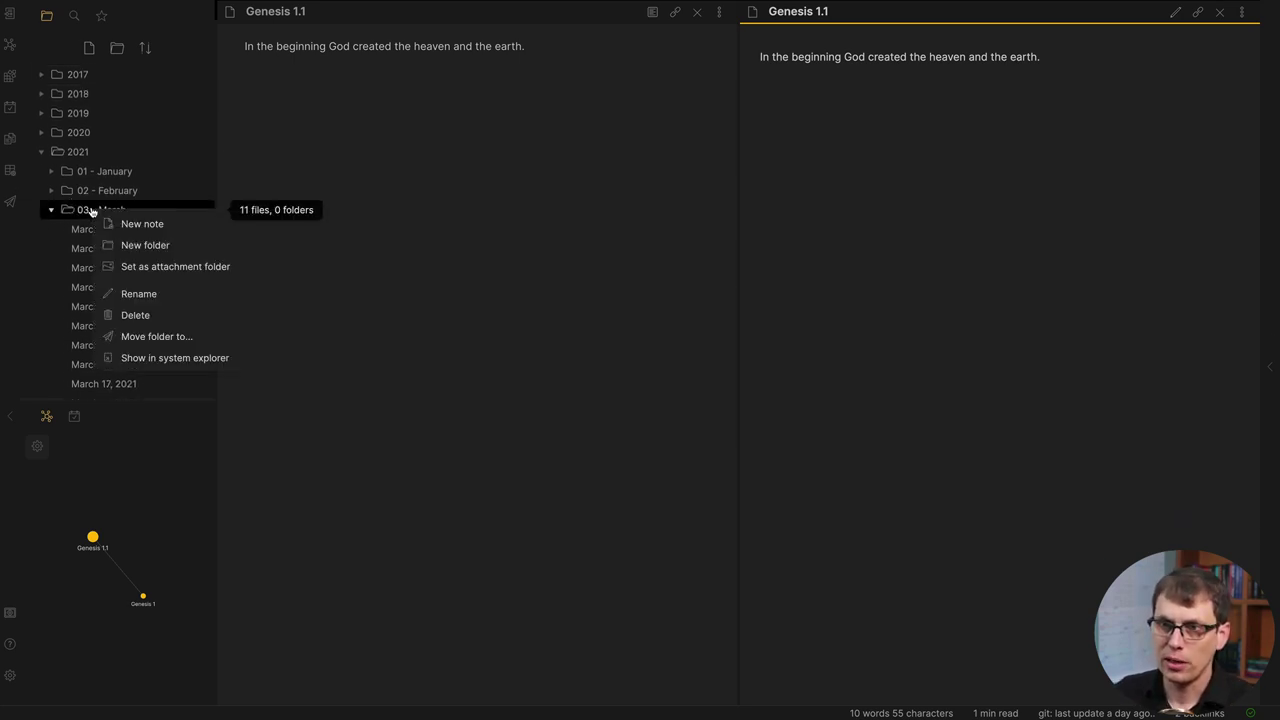
left_click(124, 226)
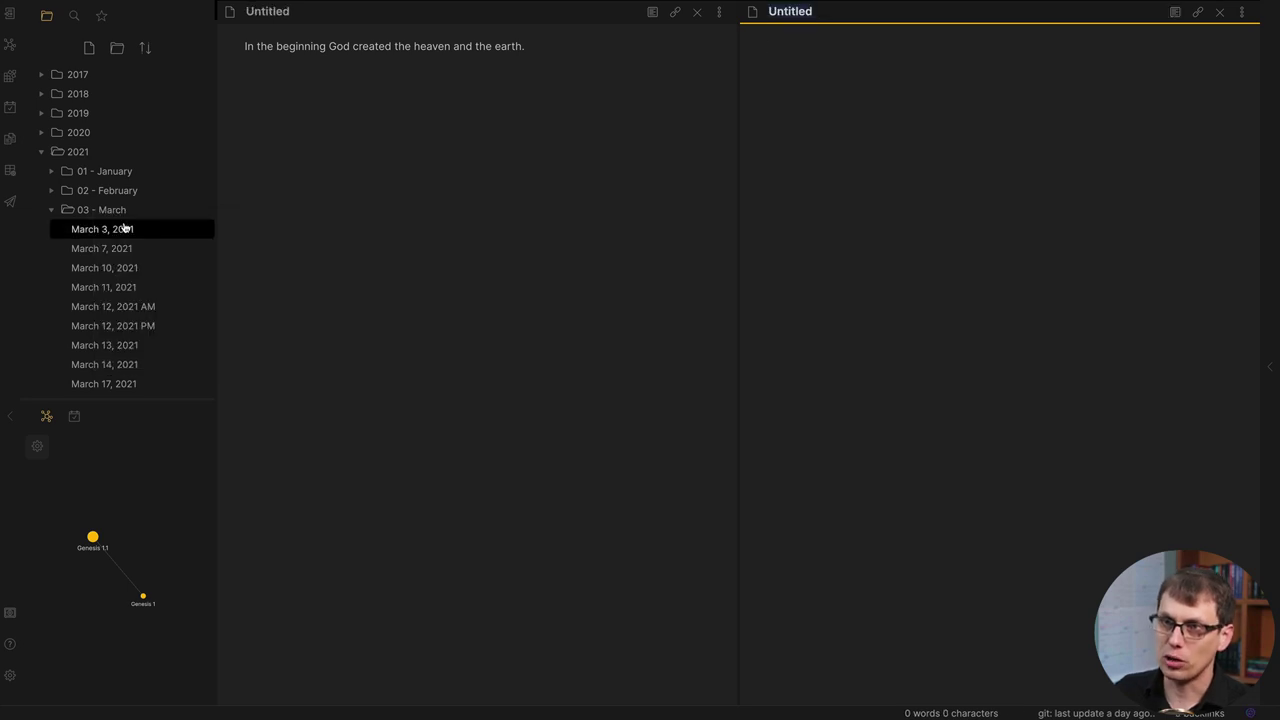
left_click(275, 13)
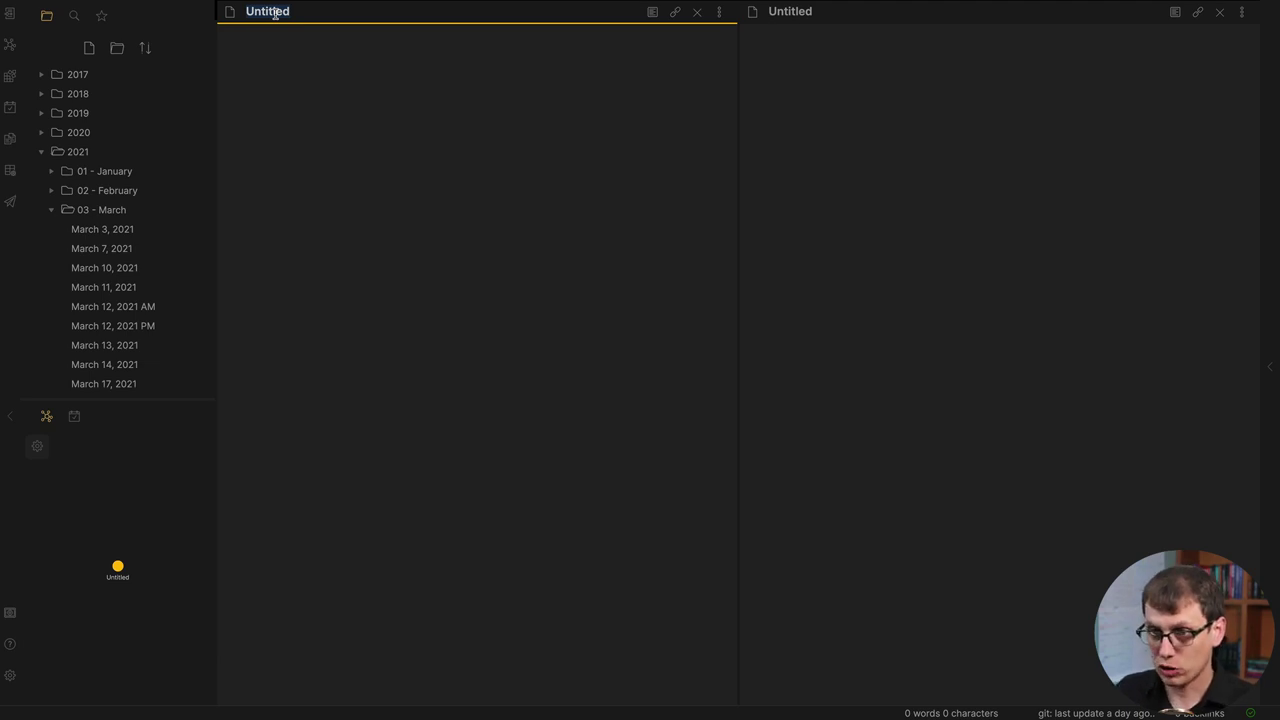
type("March 20,")
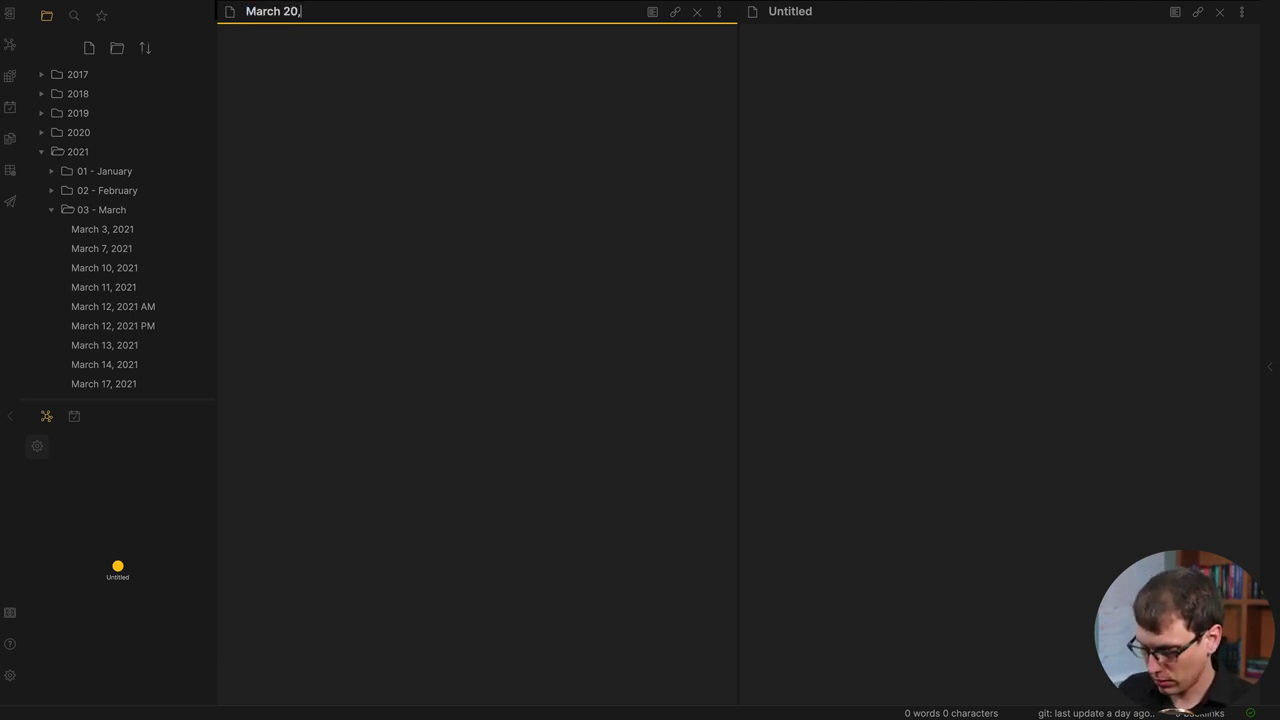
type(" 2021")
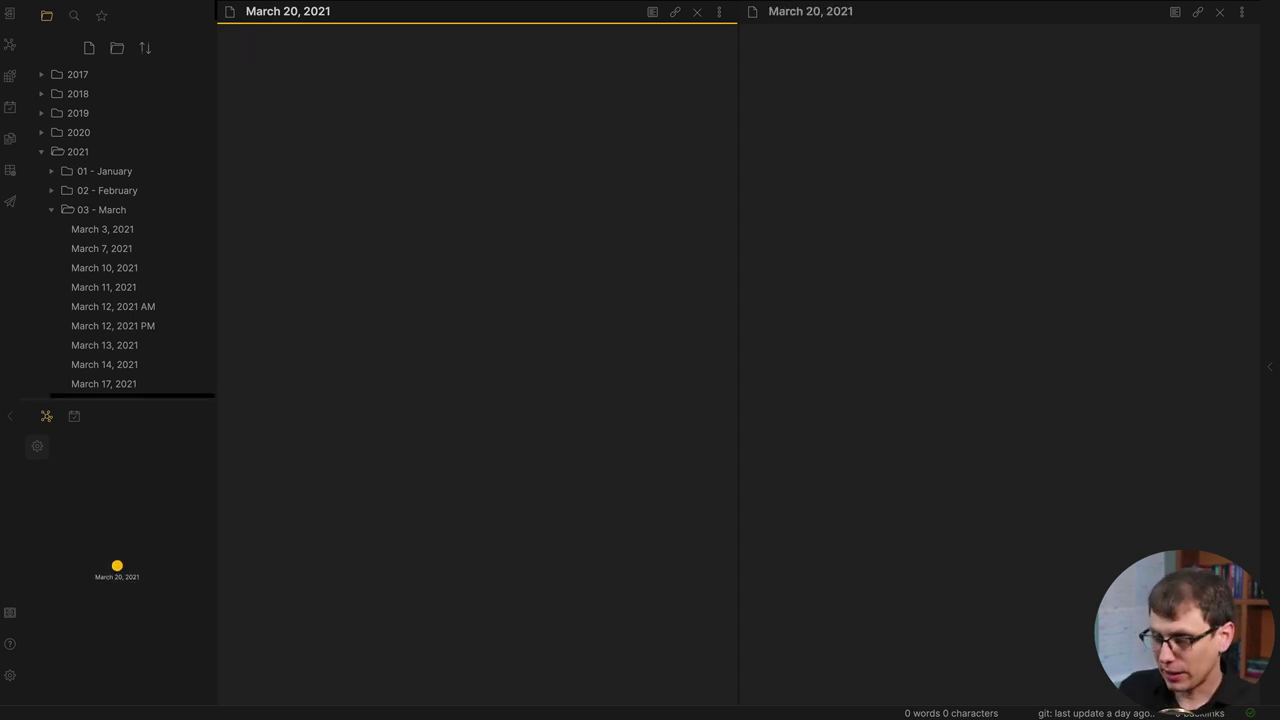
Step: Add YAML front matter with 'tags: sketchnotes' between --- lines
type("--- ")
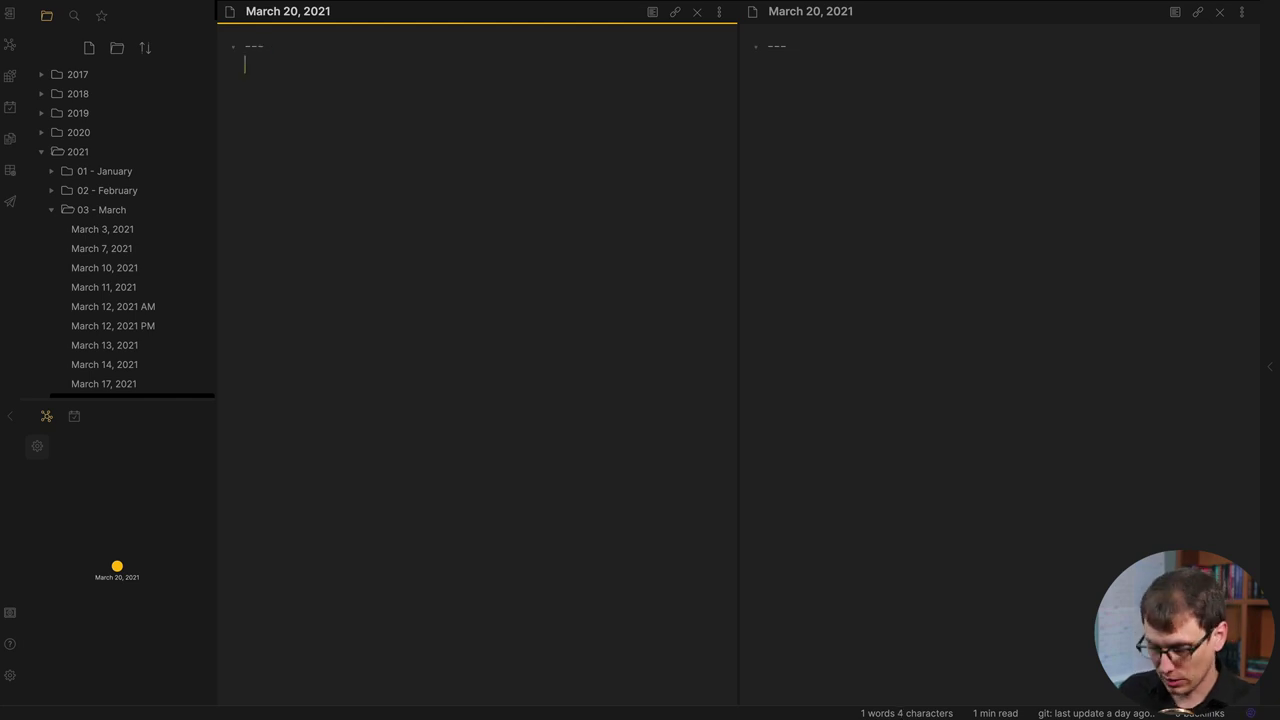
type("tags: ")
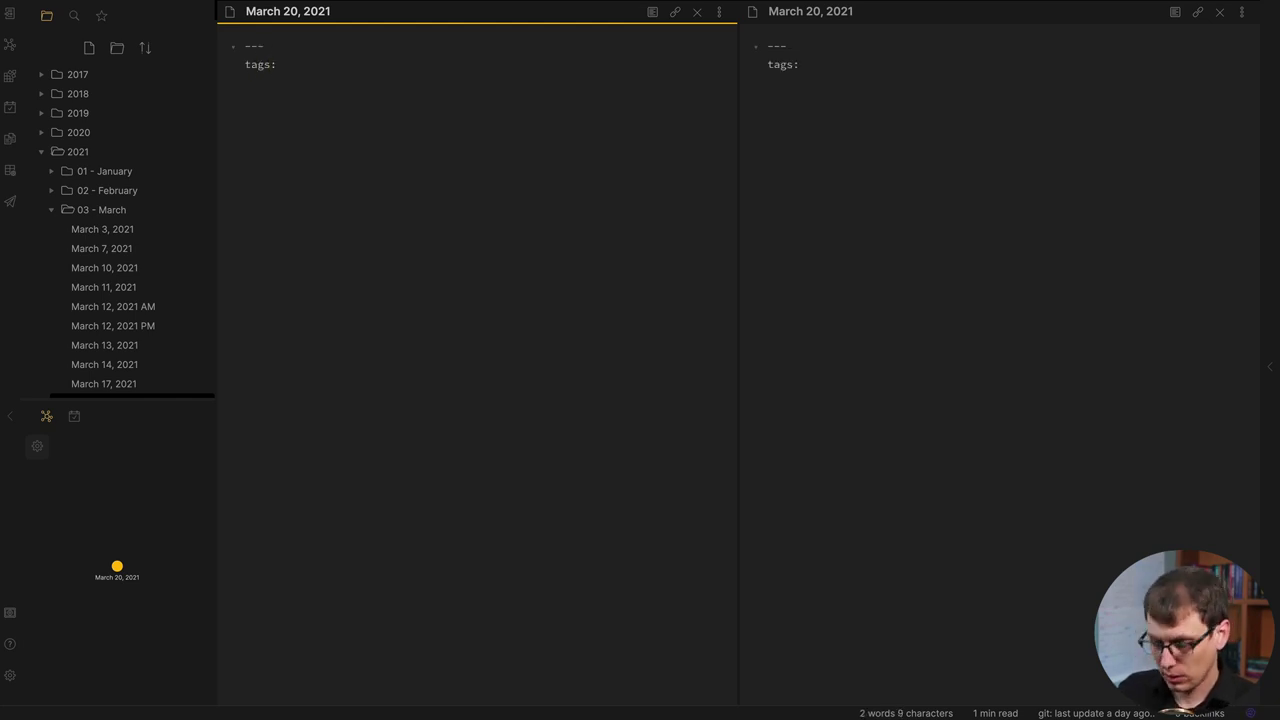
type("sketchnotes")
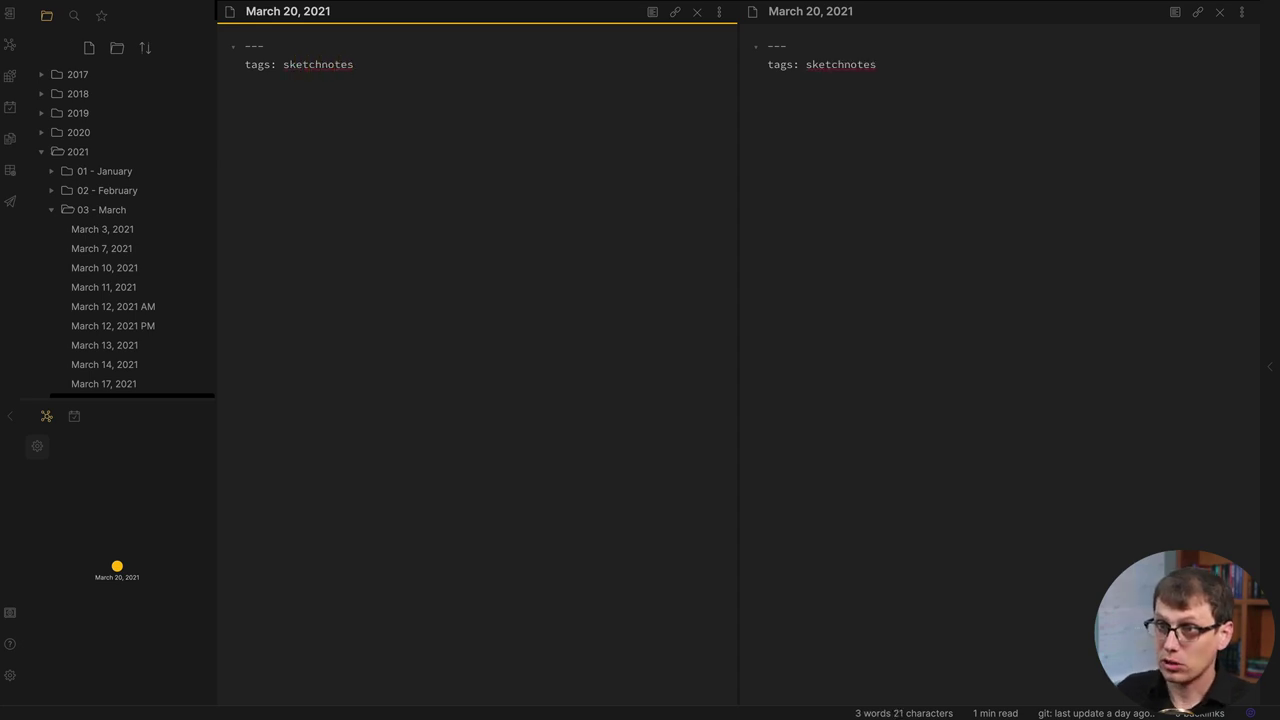
key("Return")
type("--")
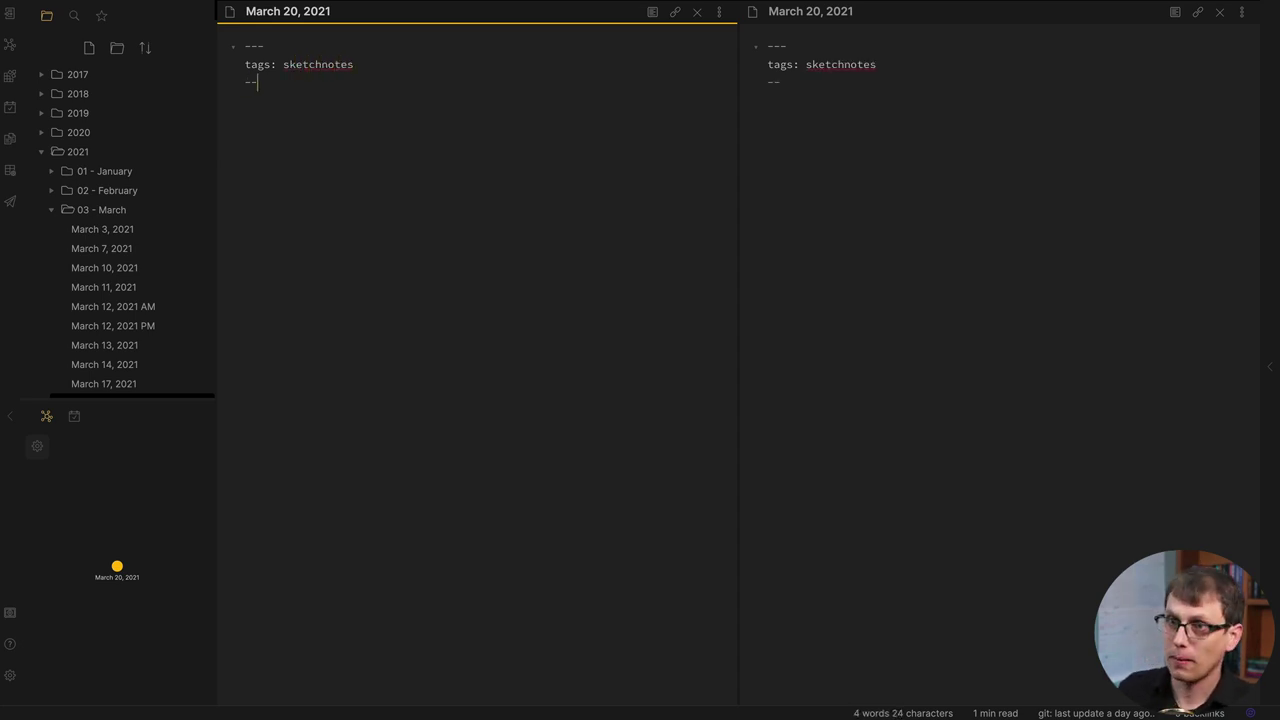
type("-")
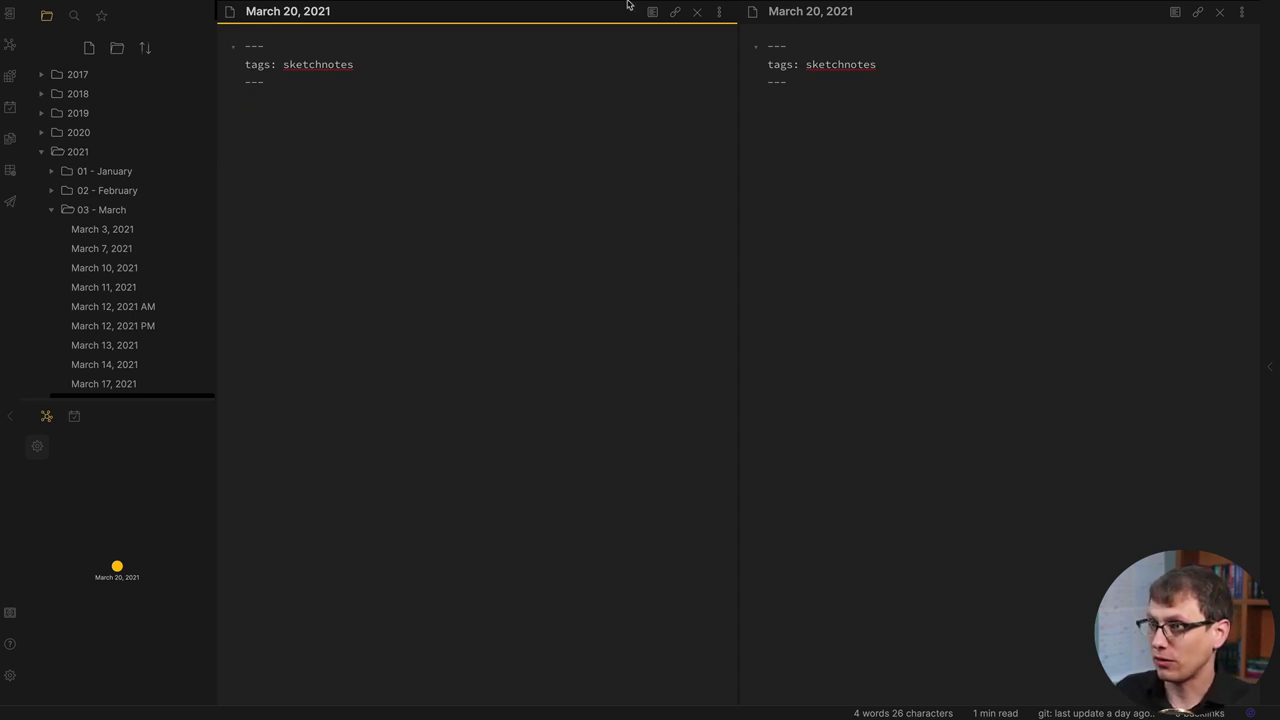
Step: With the right pane in preview, add a 'By:' line below the front matter linking to the preacher's note
left_click(1176, 12)
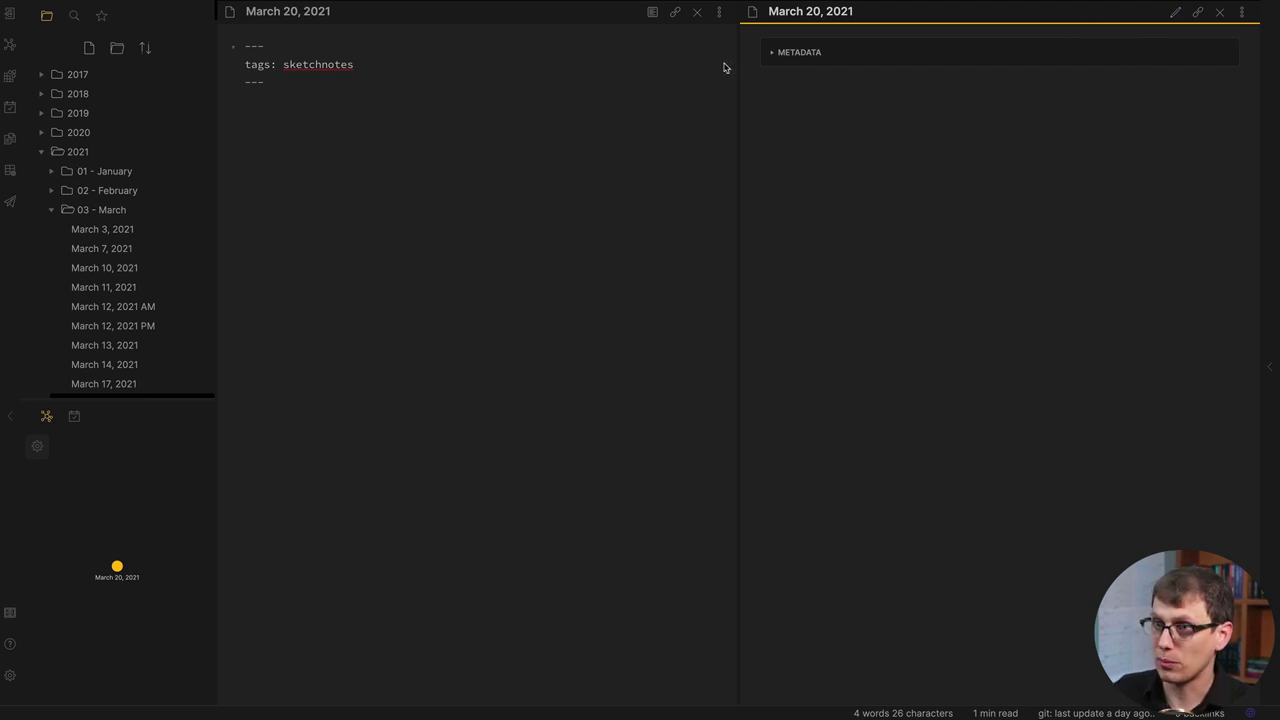
left_click(466, 96)
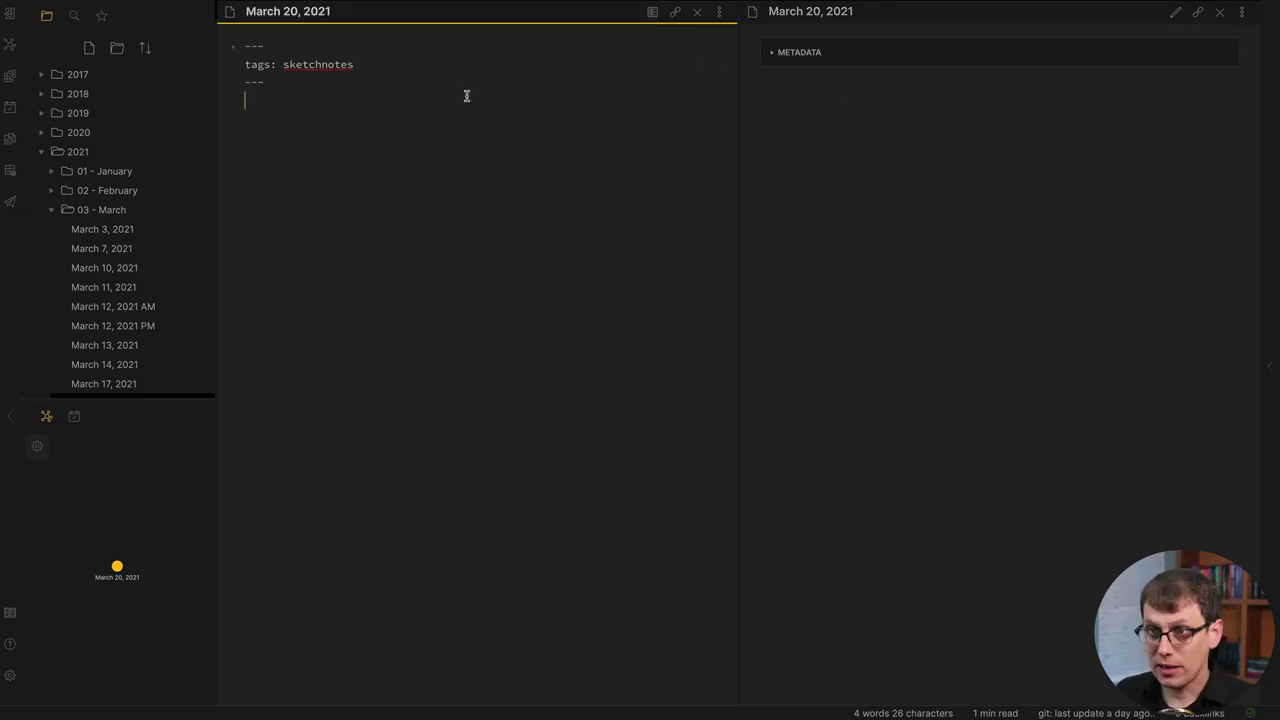
key("Return")
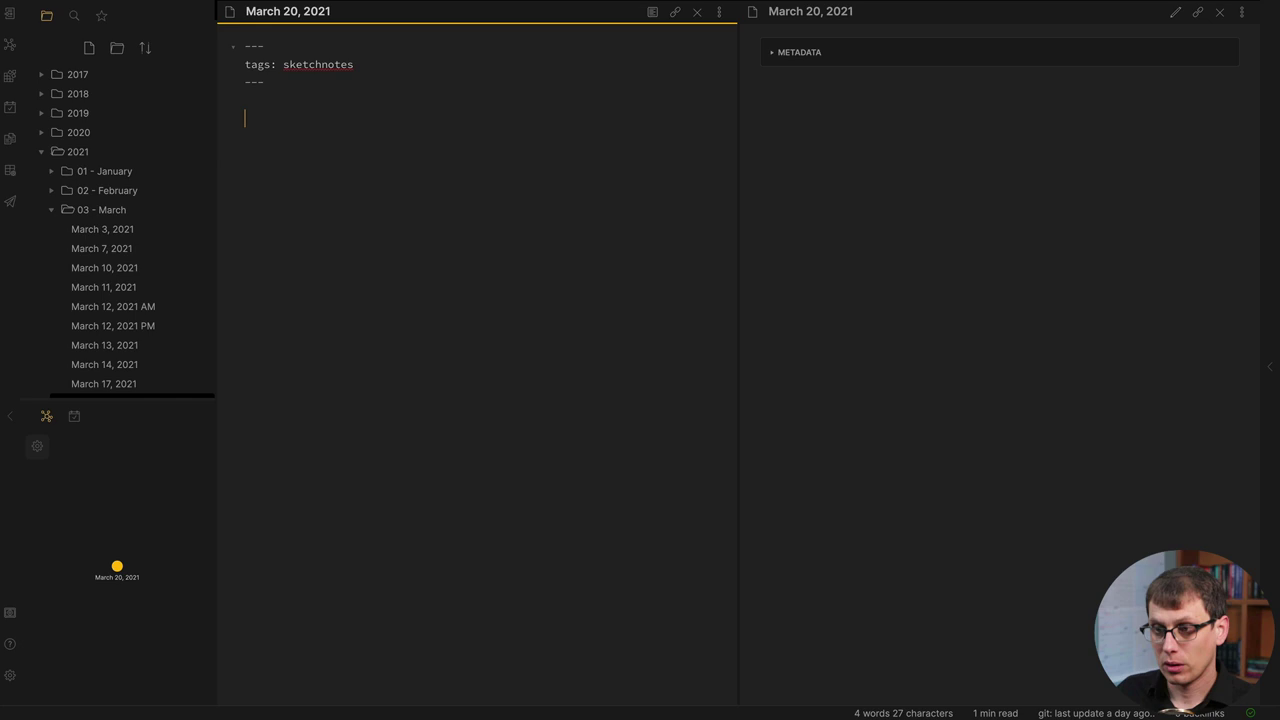
type("B")
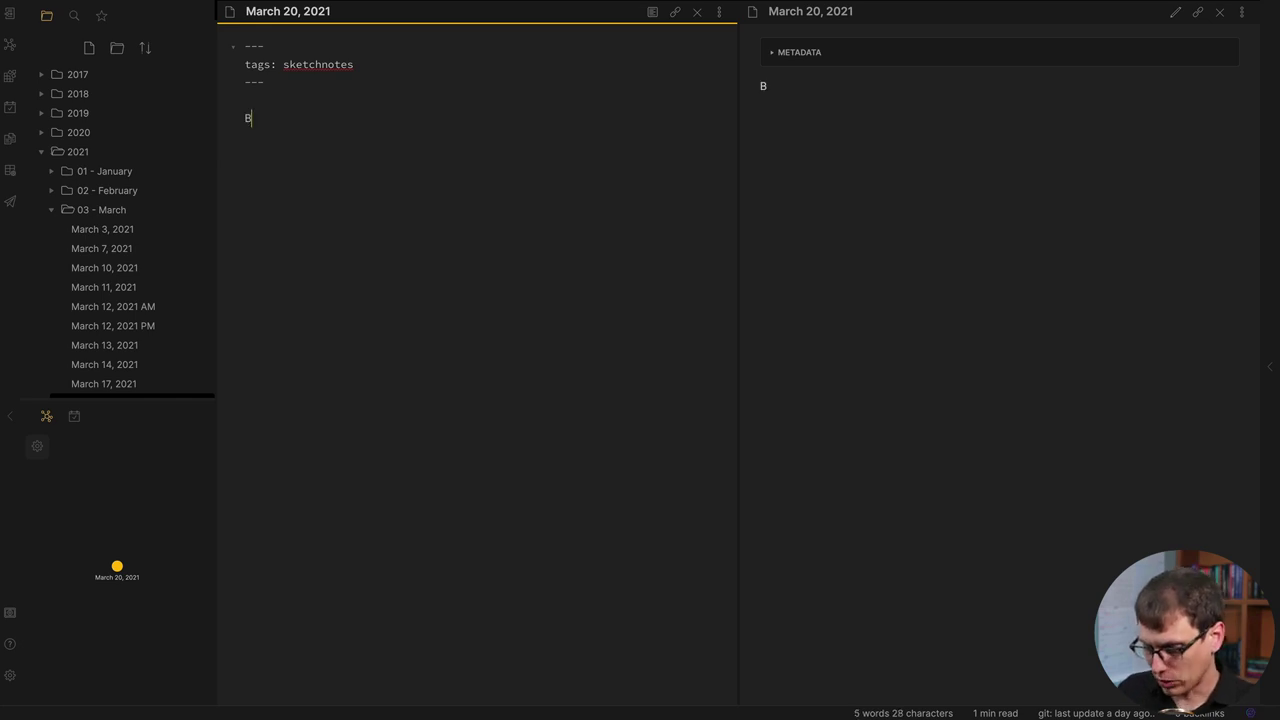
type("y: [[")
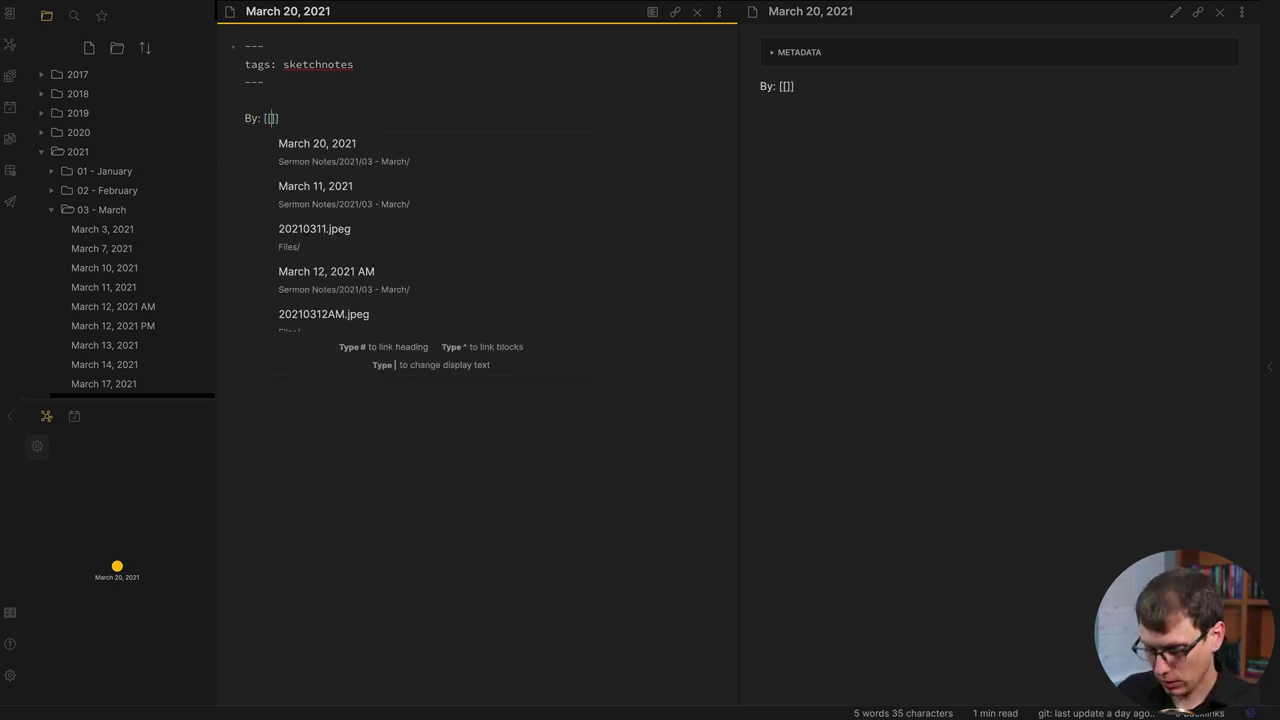
type("Dr. Jam")
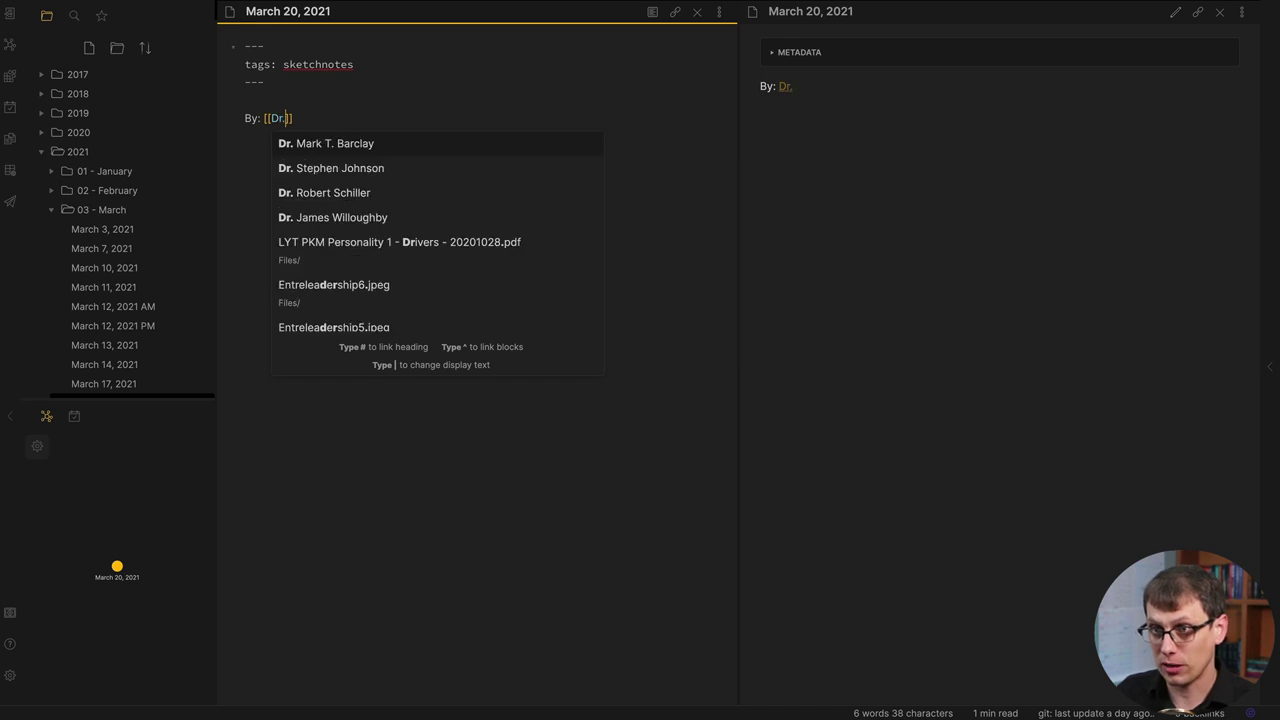
type("es")
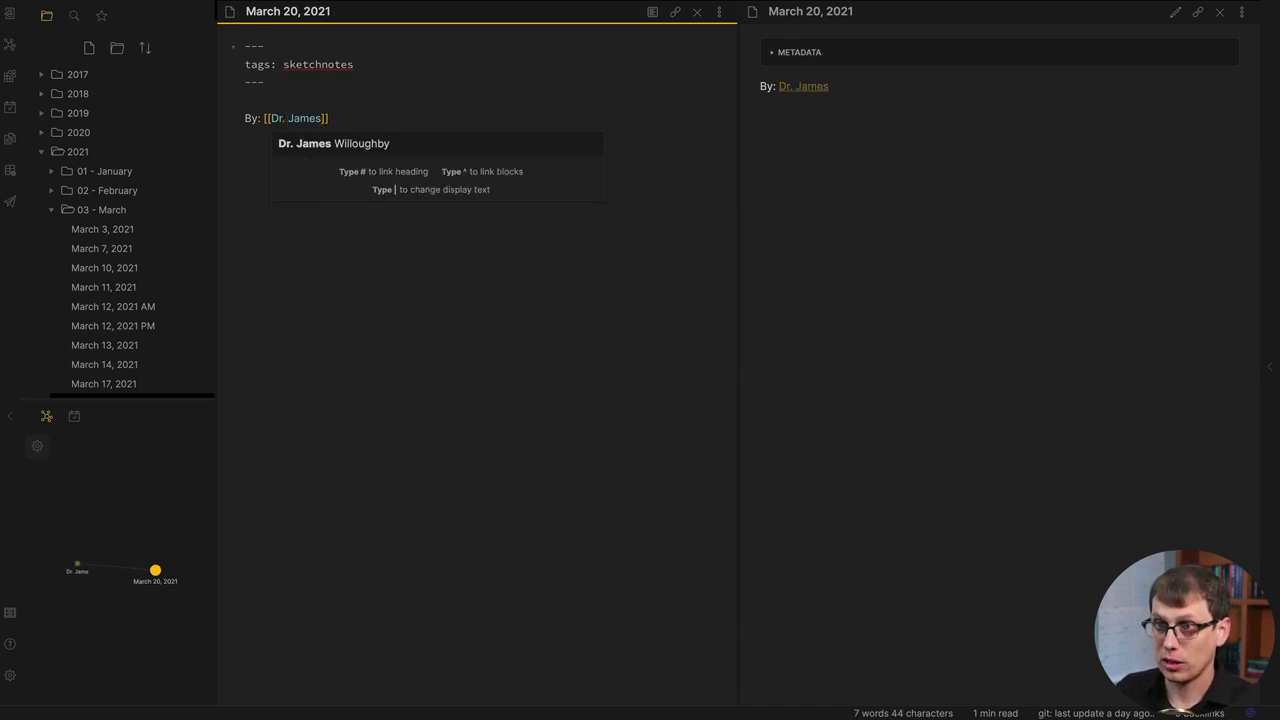
key("Return")
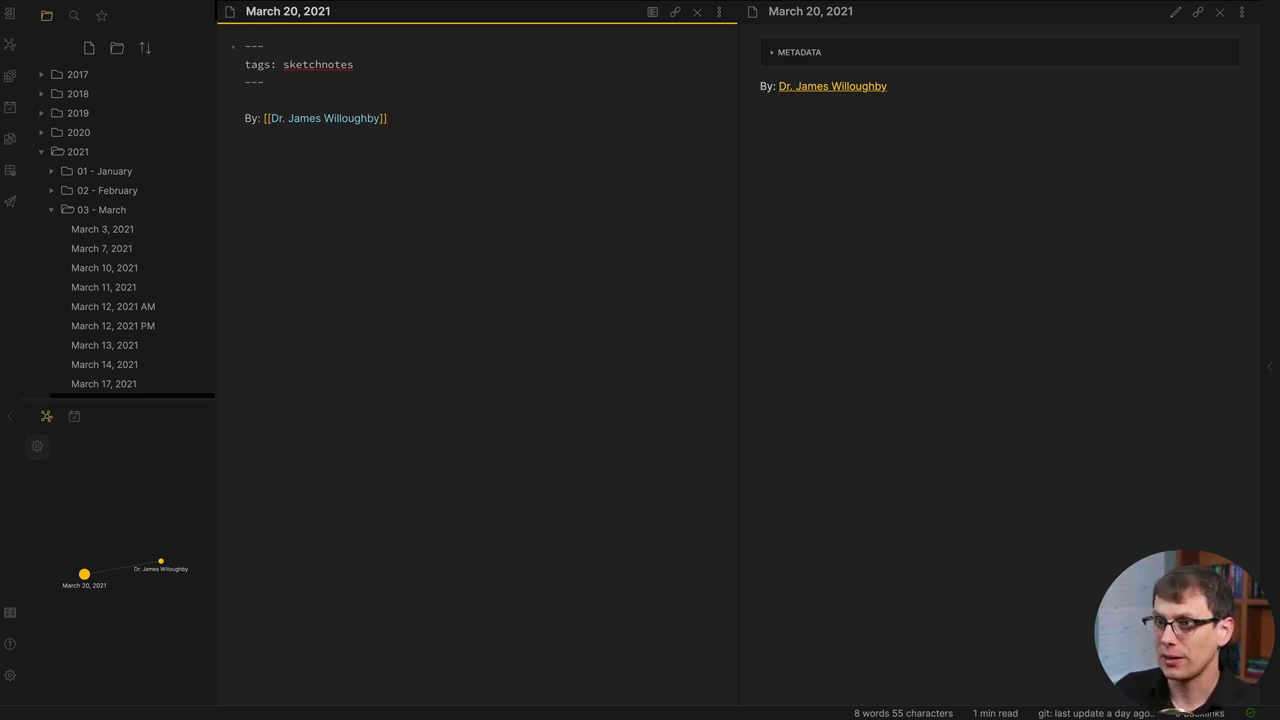
Step: Embed the Sketchnotes-395.jpeg image on a new line below the By line
key("Return")
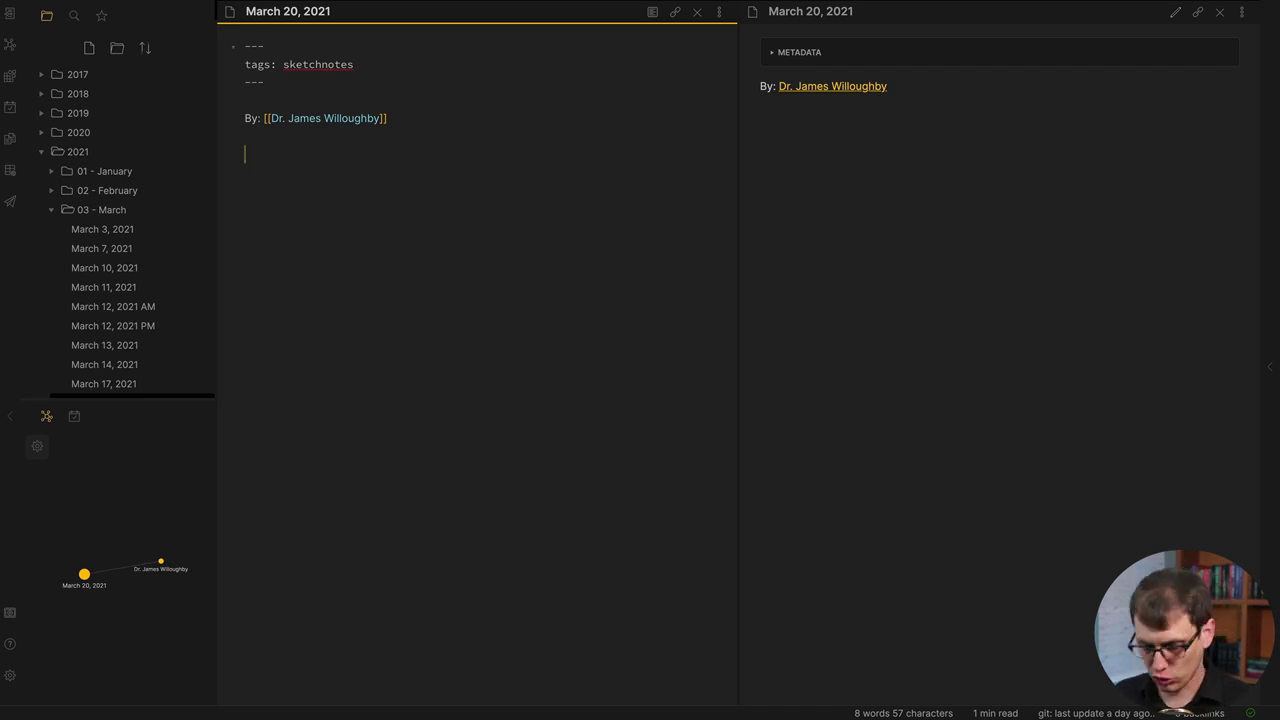
key("ctrl+alt+super+d")
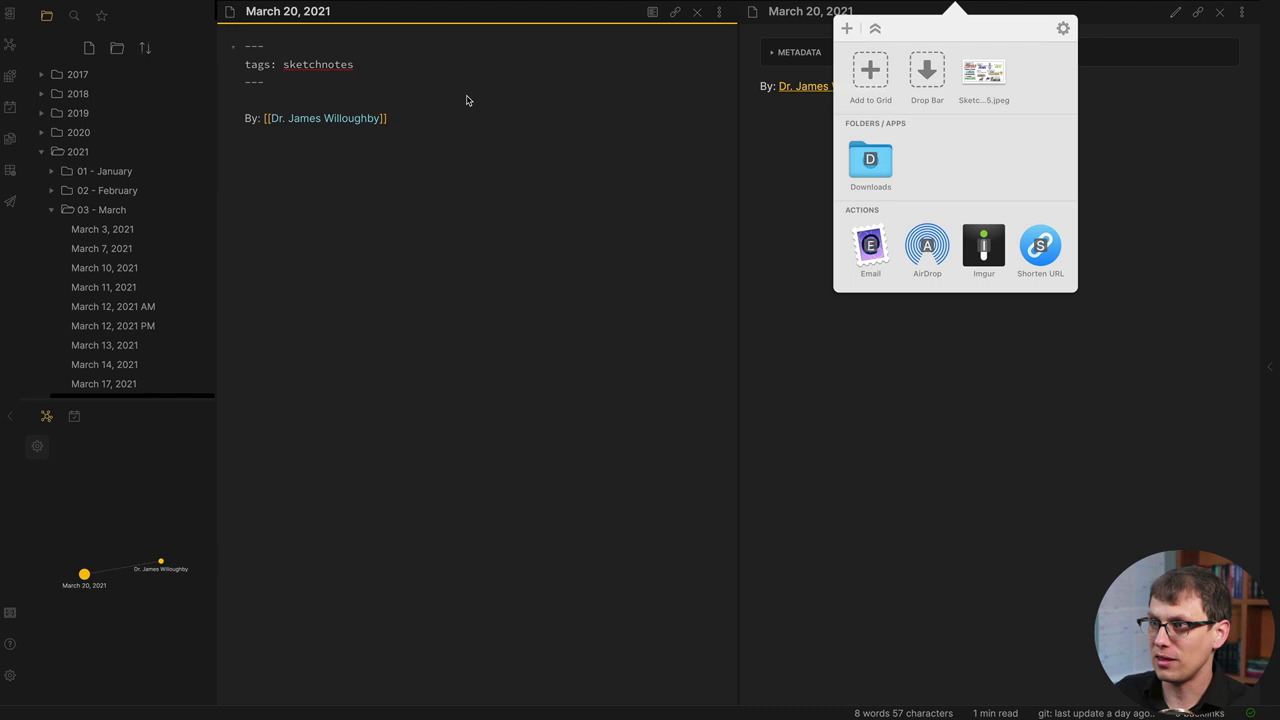
mouse_move(969, 74)
left_mouse_down()
mouse_move(820, 110)
mouse_move(291, 178)
mouse_move(288, 168)
left_mouse_up()
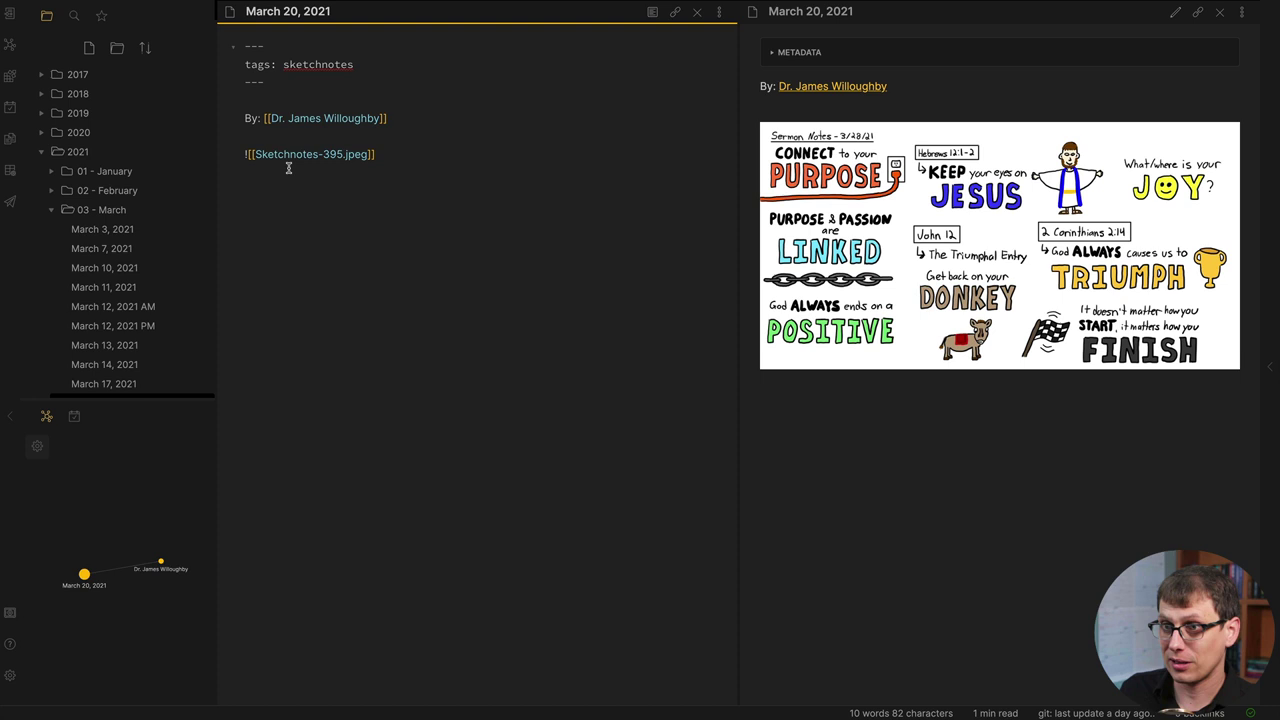
key("Return")
key("Return")
Step: Add a '## Scriptures' heading followed by a '###### Hebrews 12:1-2' subheading
type("## ")
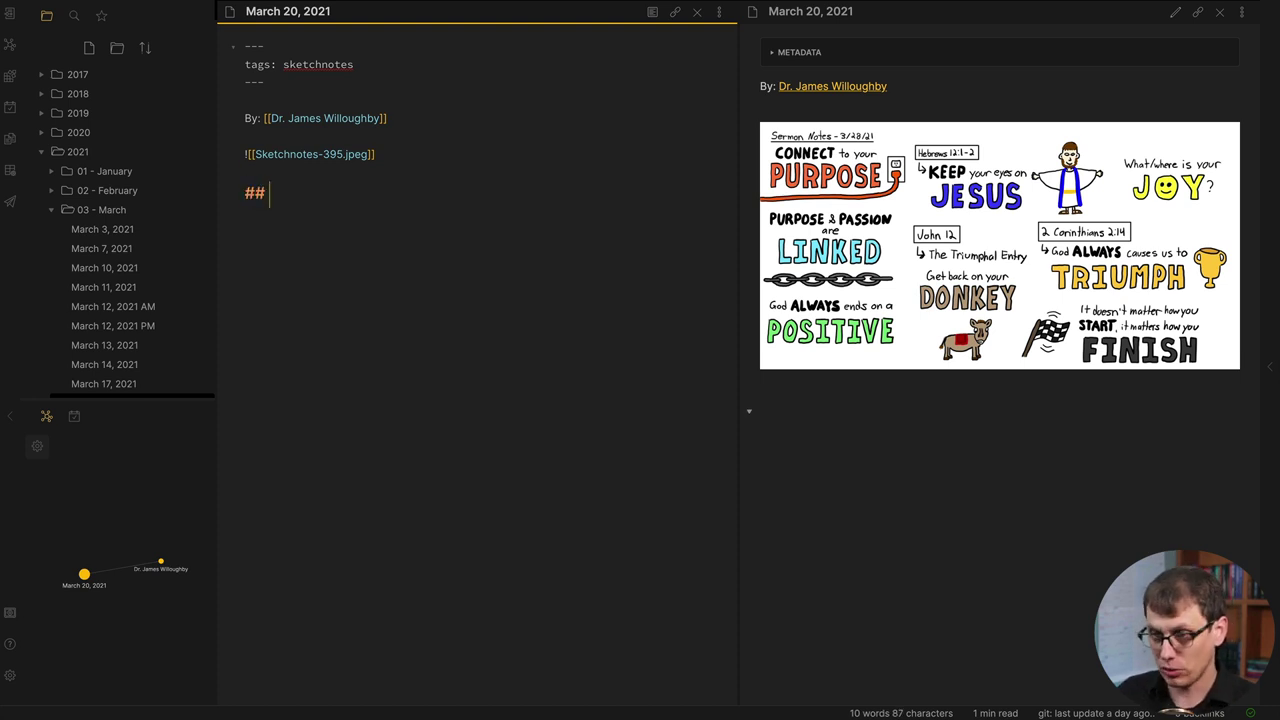
type("SCripture")
key("BackSpace")
key("BackSpace")
key("BackSpace")
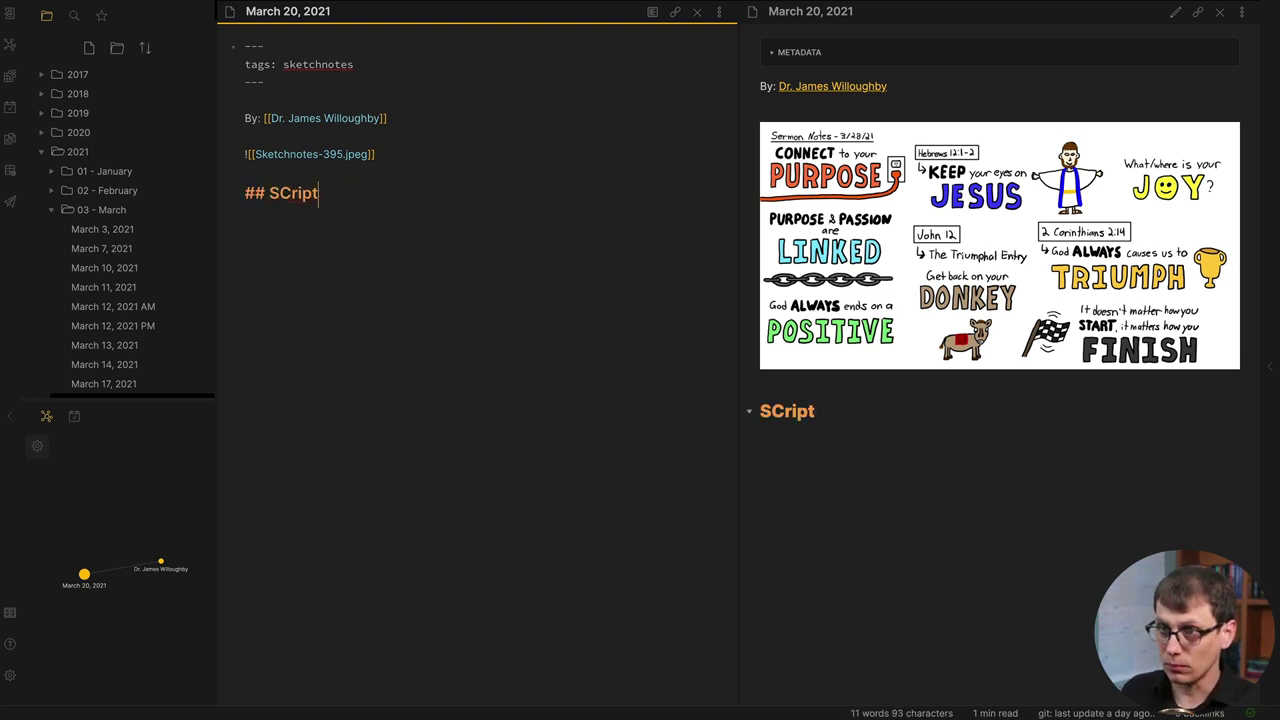
key("BackSpace")
key("BackSpace")
key("BackSpace")
key("BackSpace")
key("BackSpace")
type("criptures")
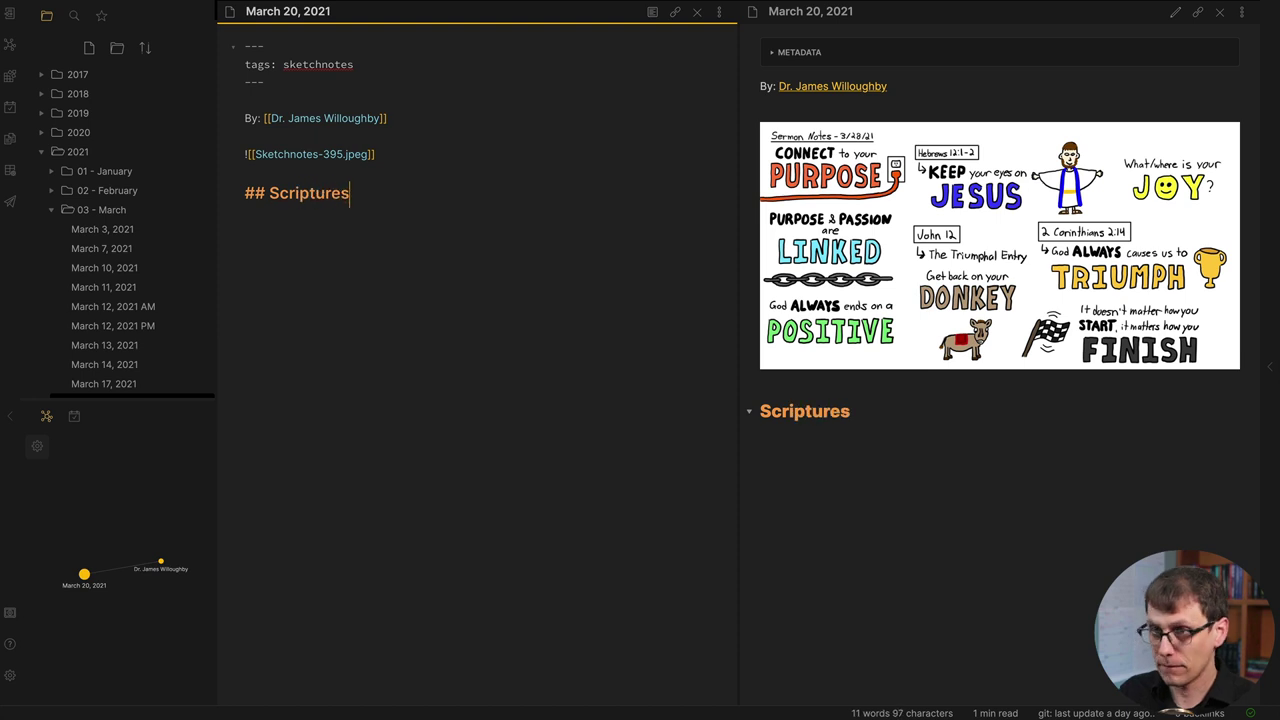
key("Return")
key("Return")
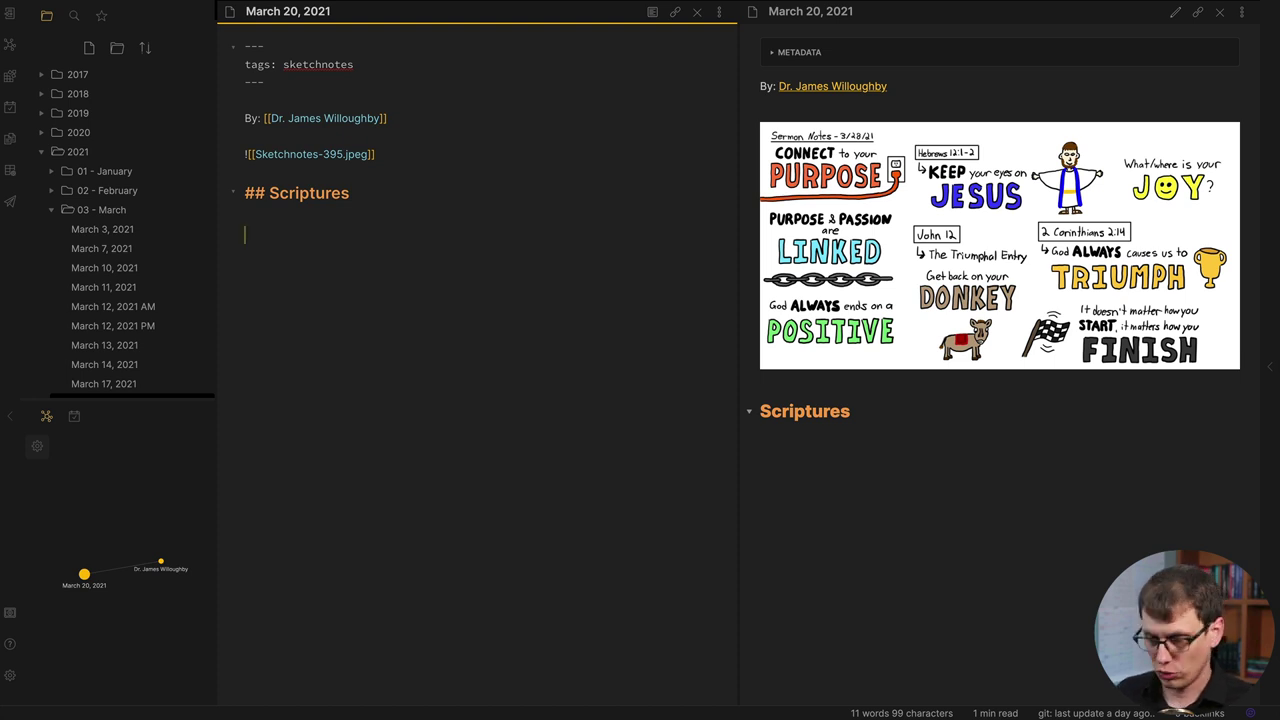
type("######")
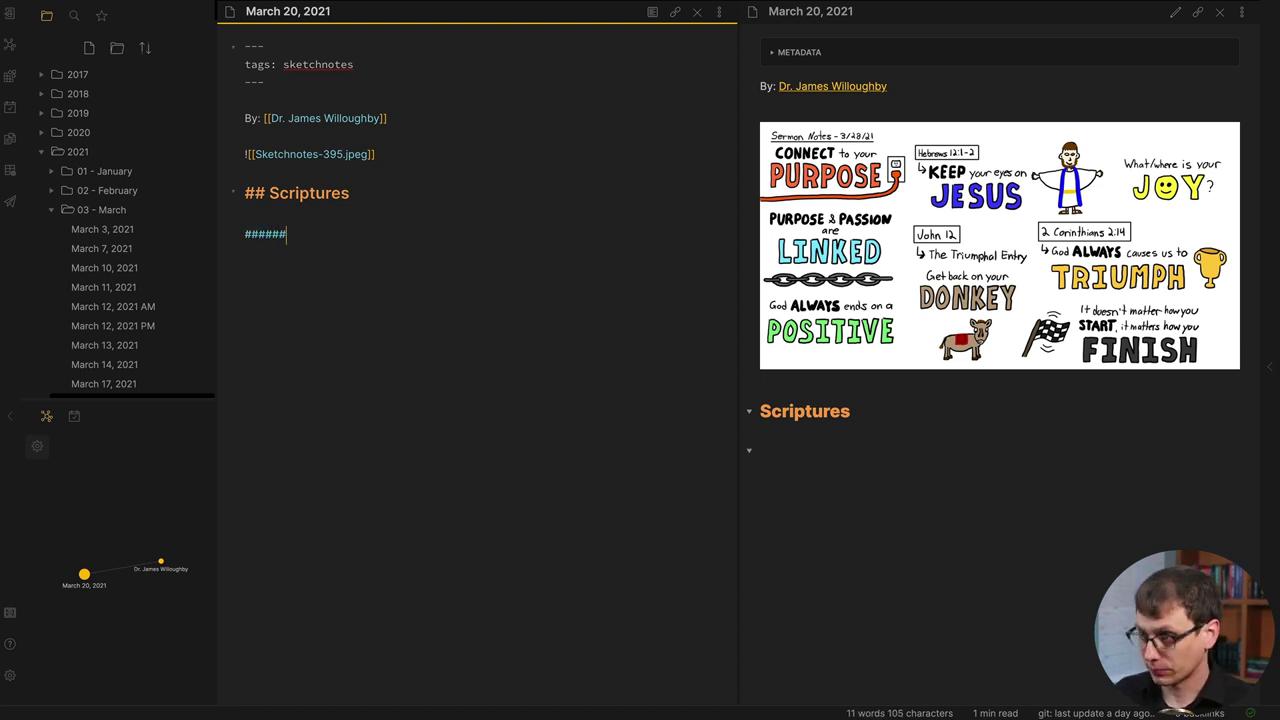
type(" Hebrwe")
key("BackSpace")
key("BackSpace")
key("BackSpace")
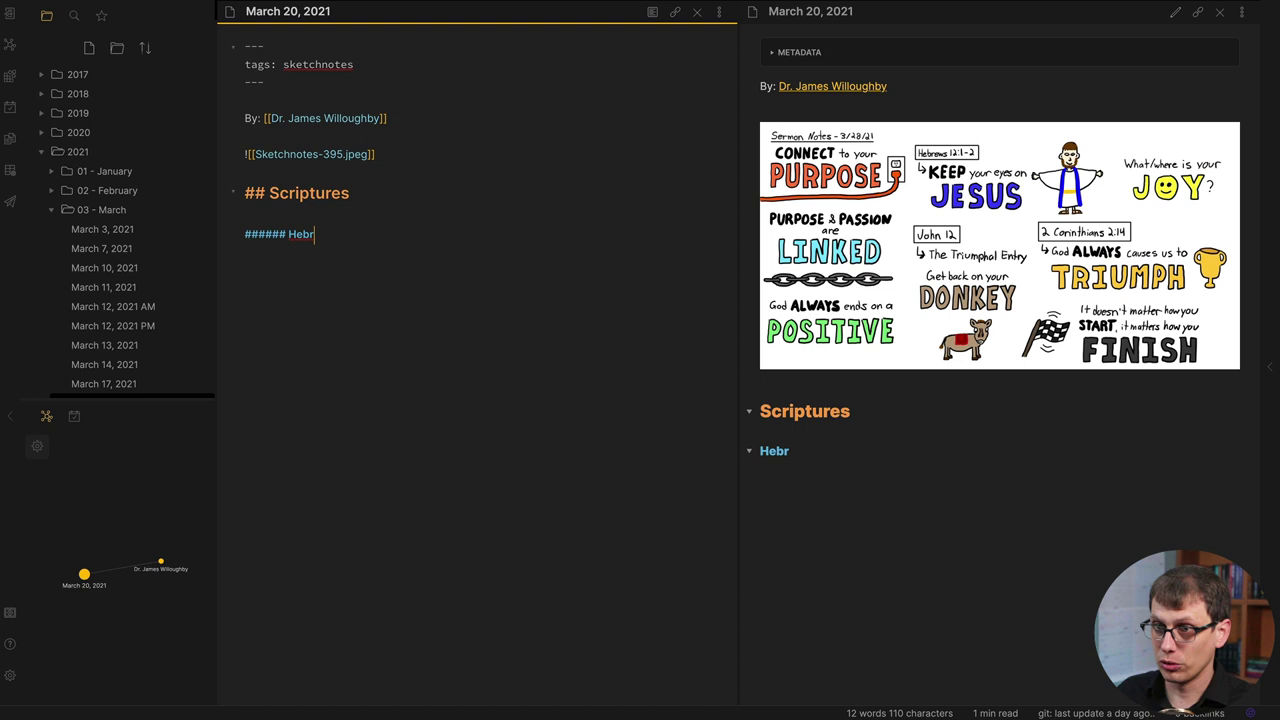
type("rews 12:")
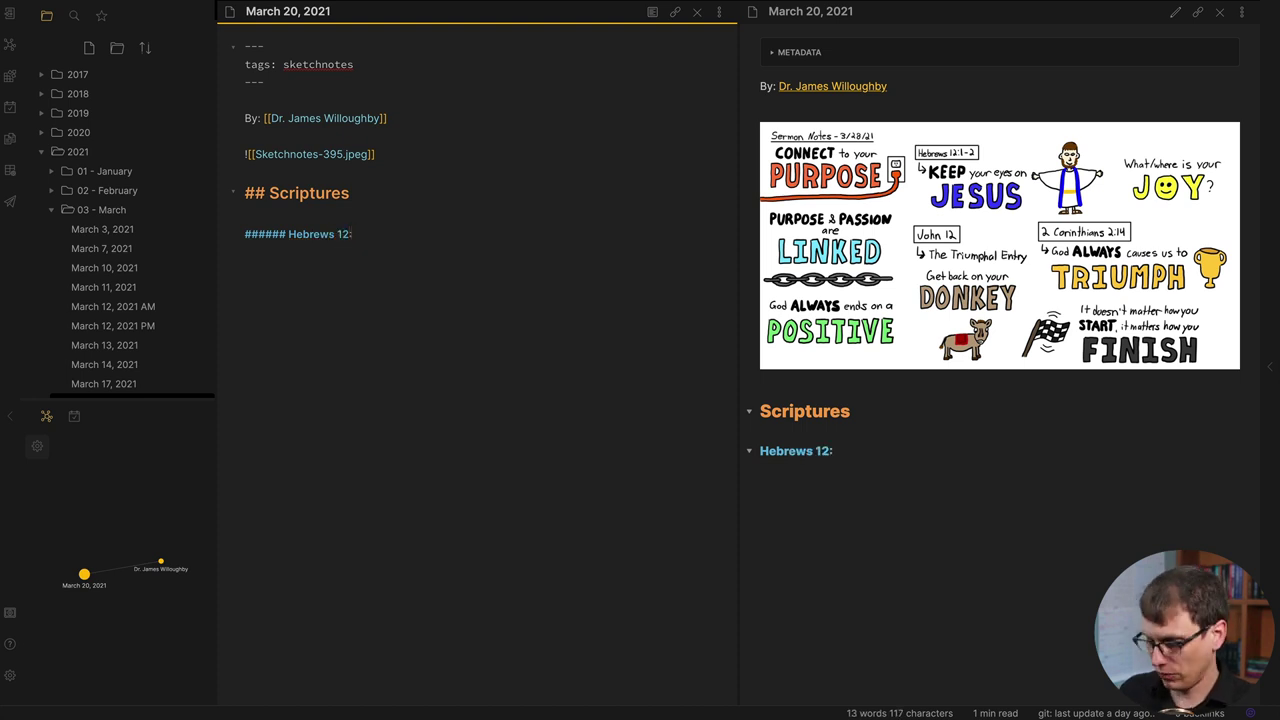
type("1-2")
key("Return")
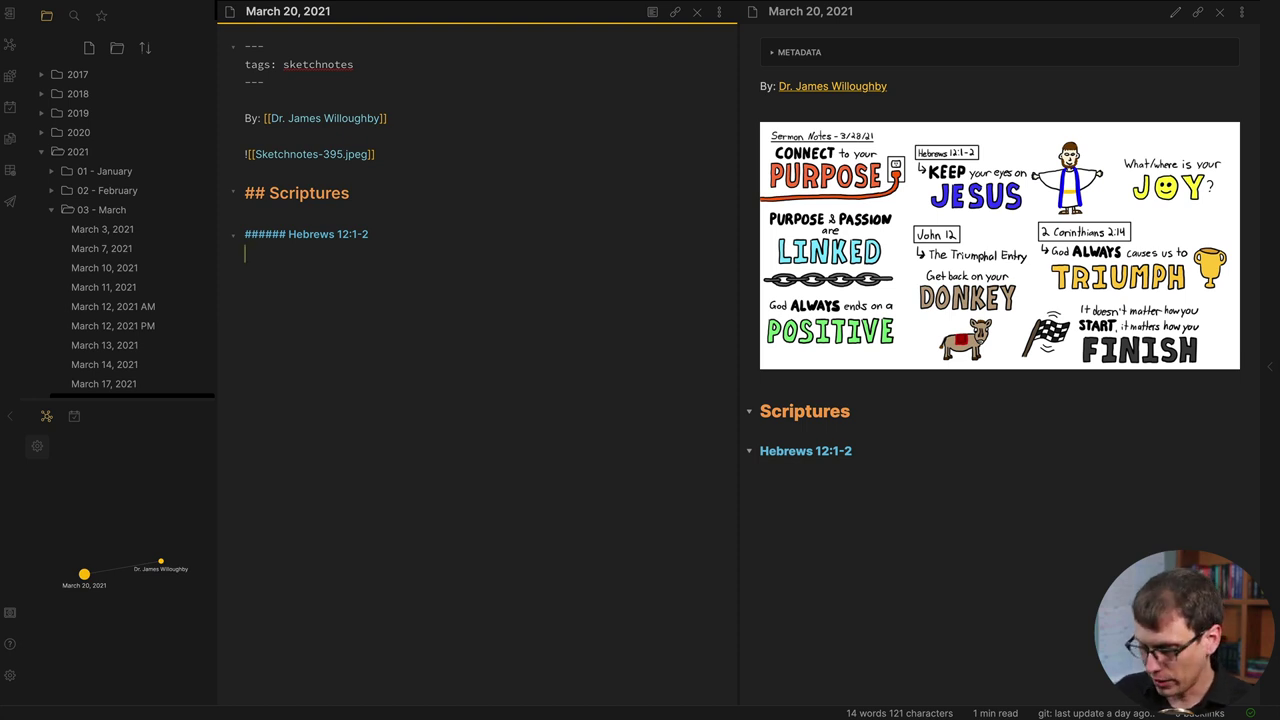
Step: Embed the Hebrews 12.1 and Hebrews 12.2 verse notes under the Hebrews subheading
type("![[")
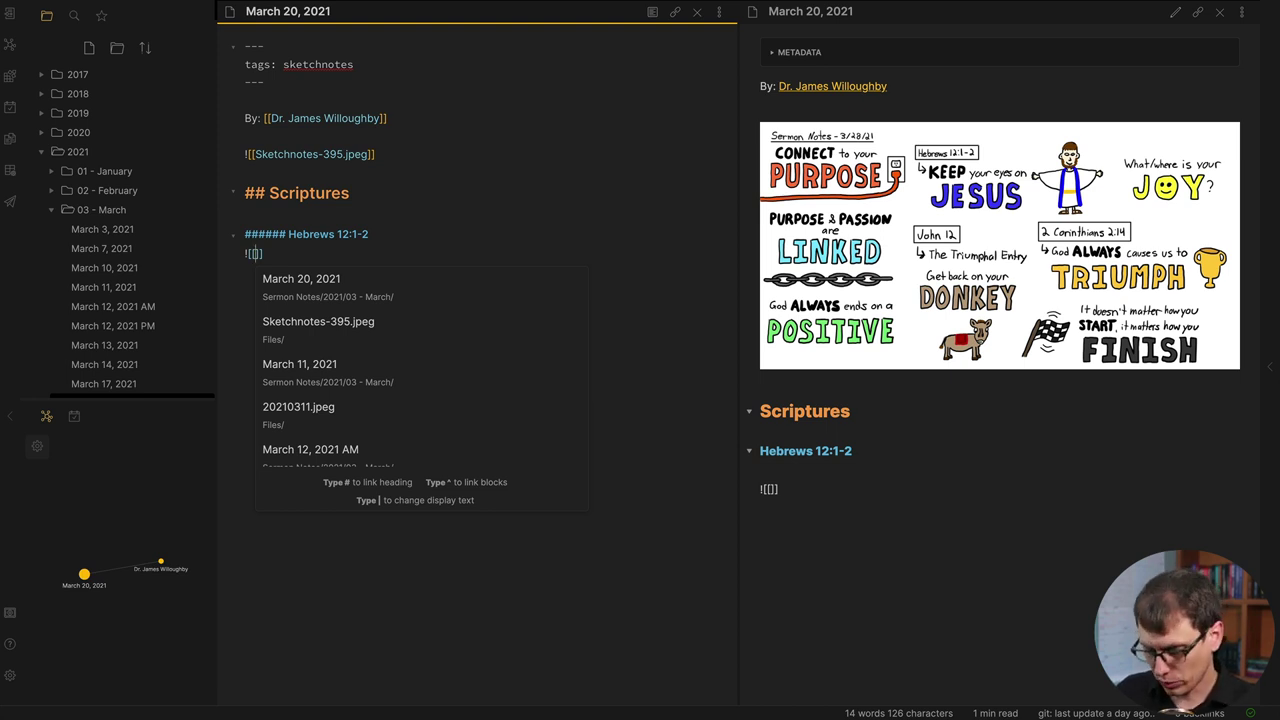
type("Heb 12.1")
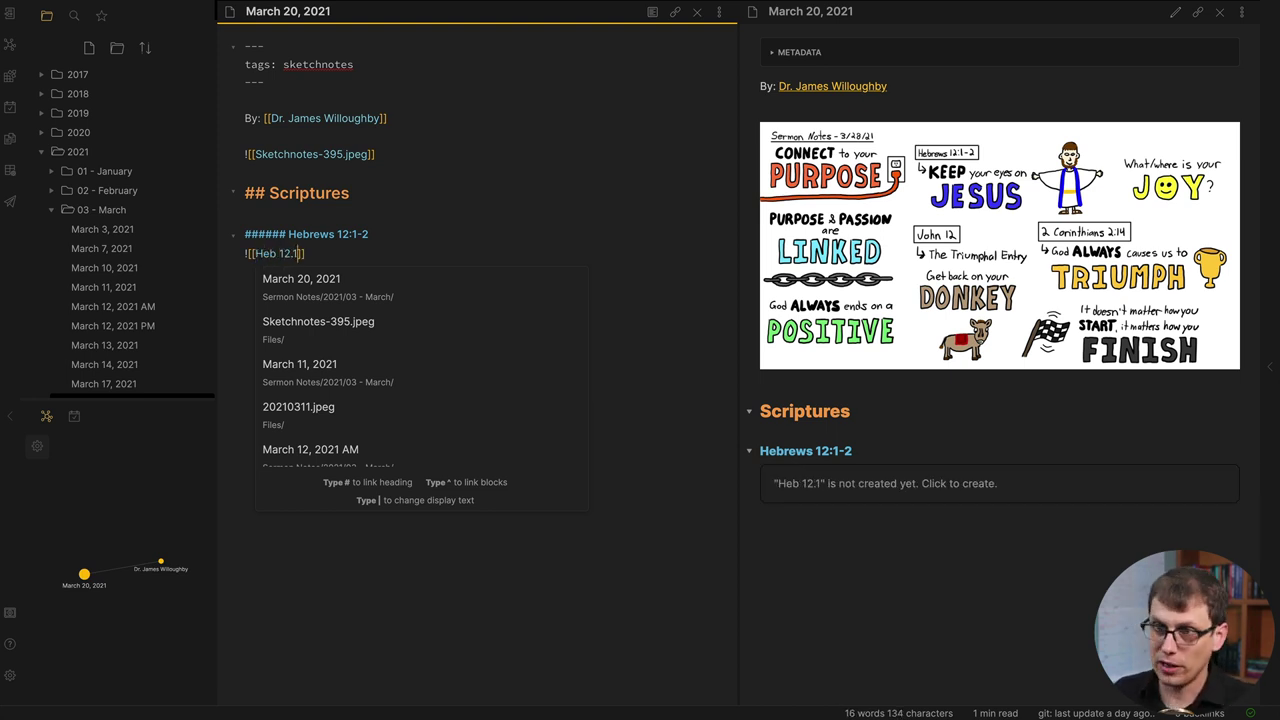
key("Return")
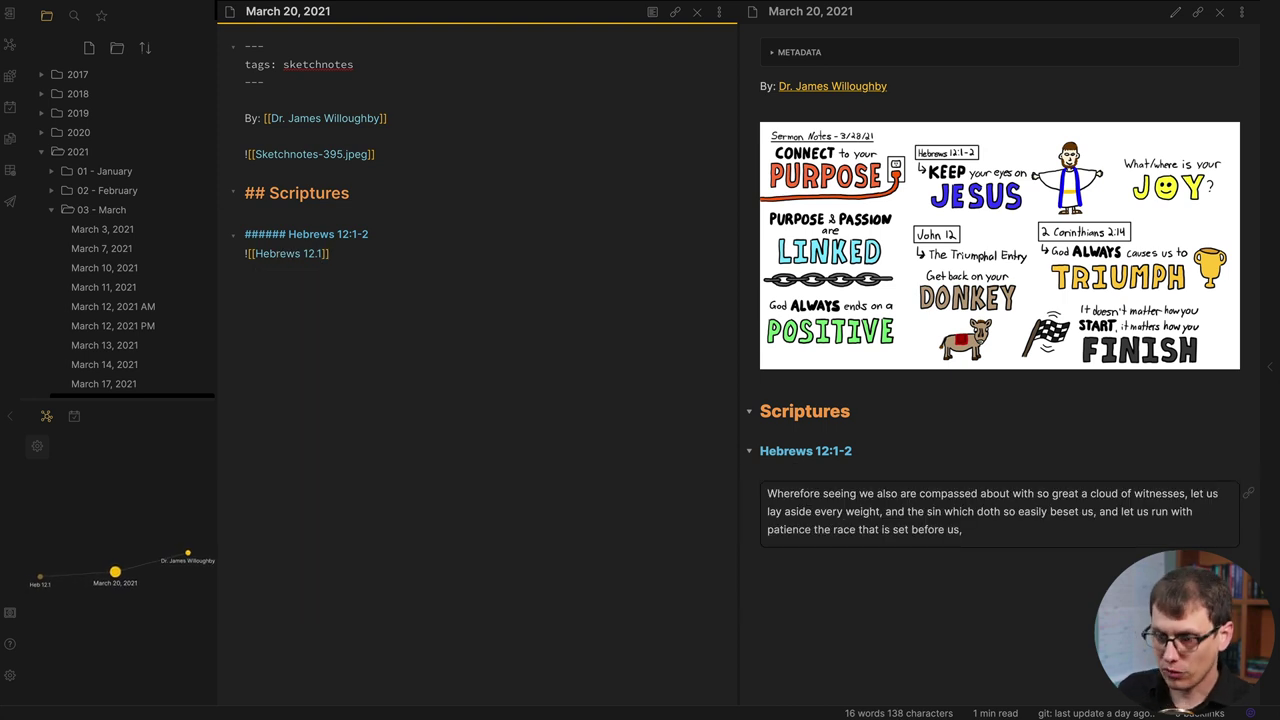
type("![[Hebrews 12.")
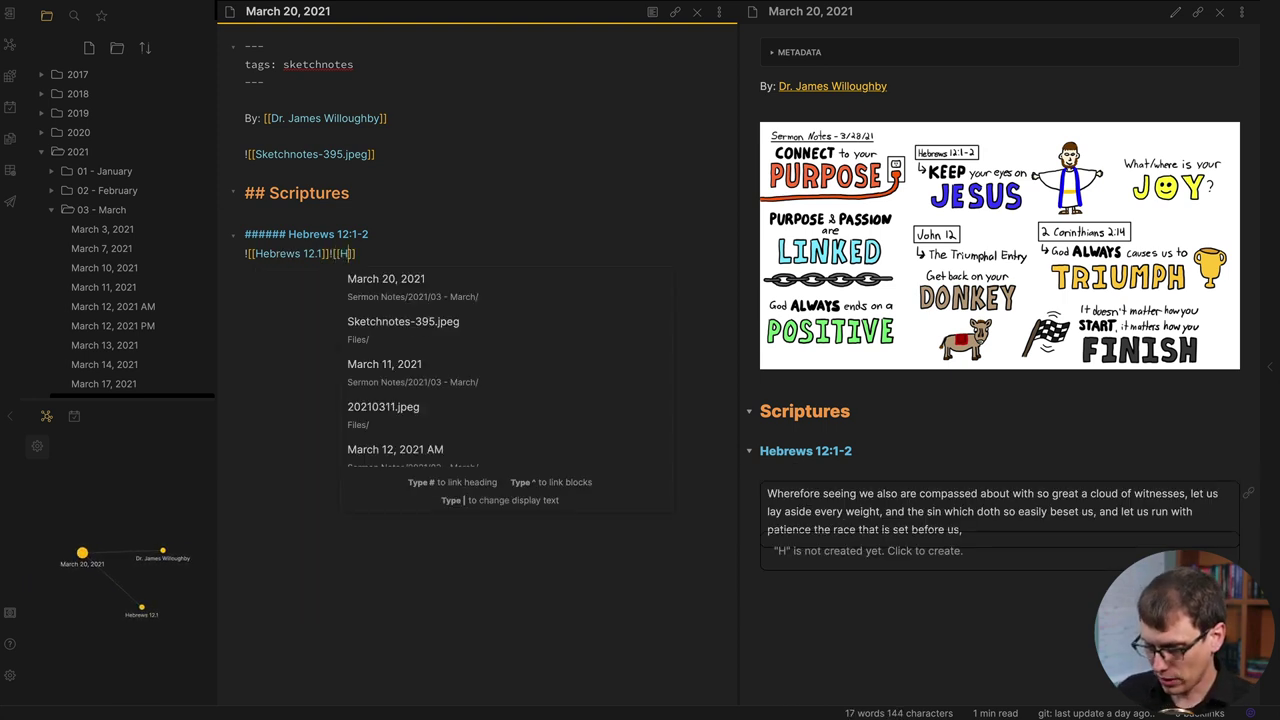
type("2.2")
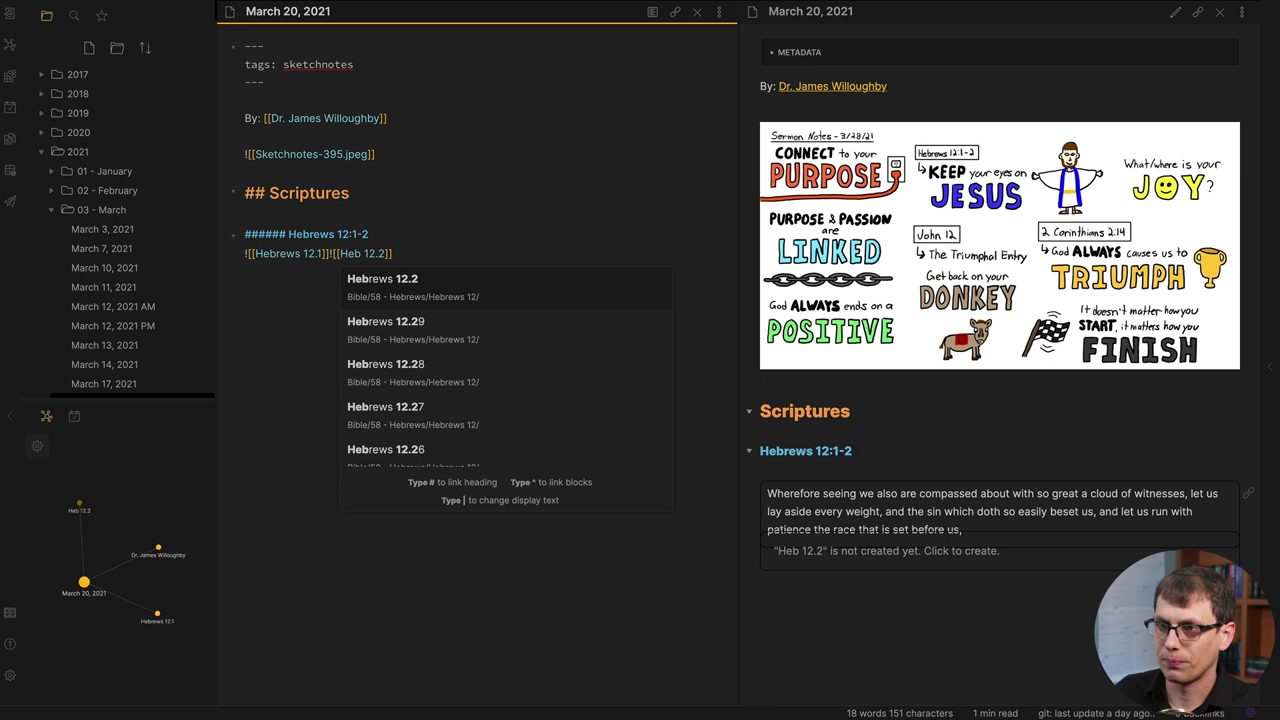
key("Return")
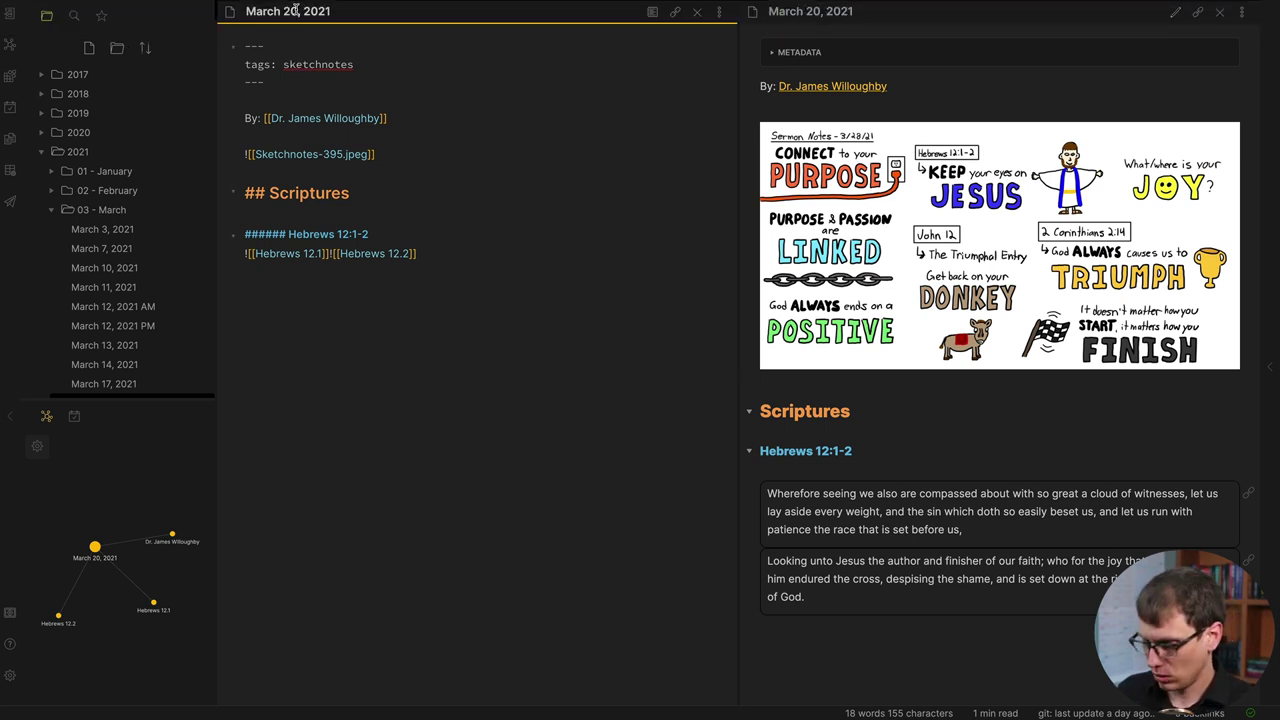
Step: Change the note title's date from 20 to 28, making it 'March 28, 2021'
left_click(296, 10)
key("BackSpace")
type("8")
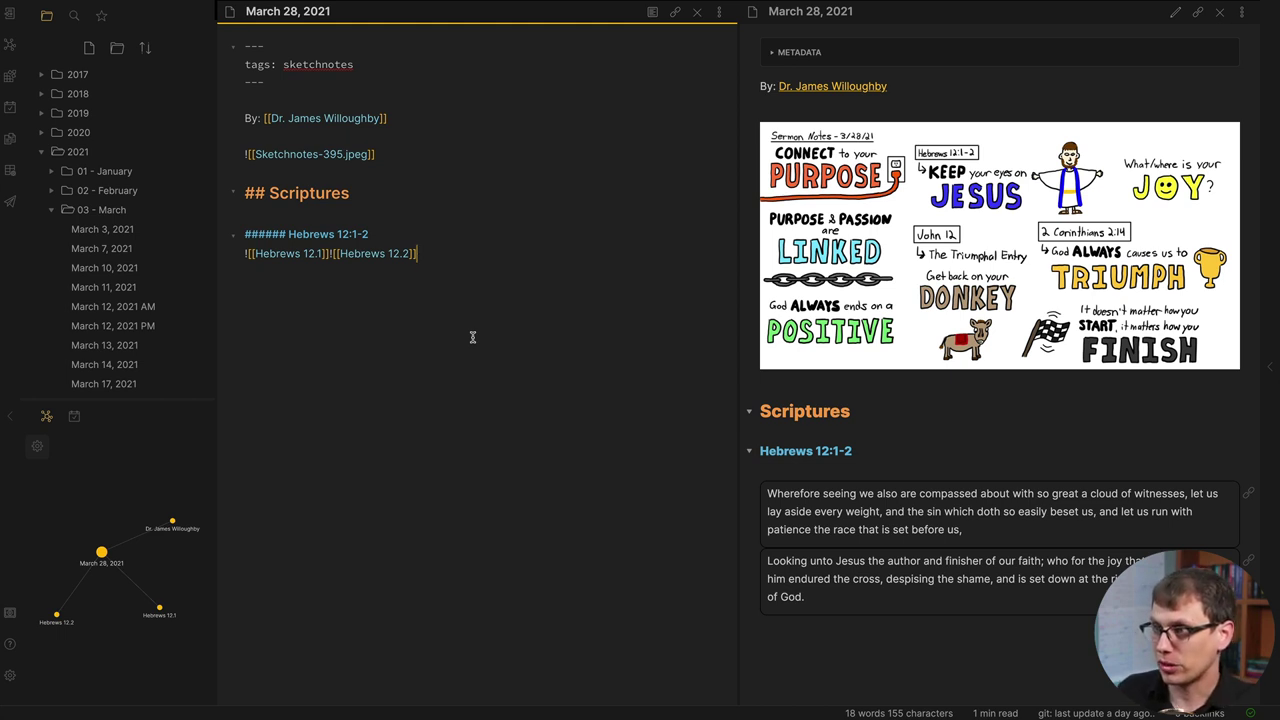
Step: Add a '###### John 12' heading embedding the John 12.12 and John 12.13 verse notes
key("Return")
key("Return")
type("#")
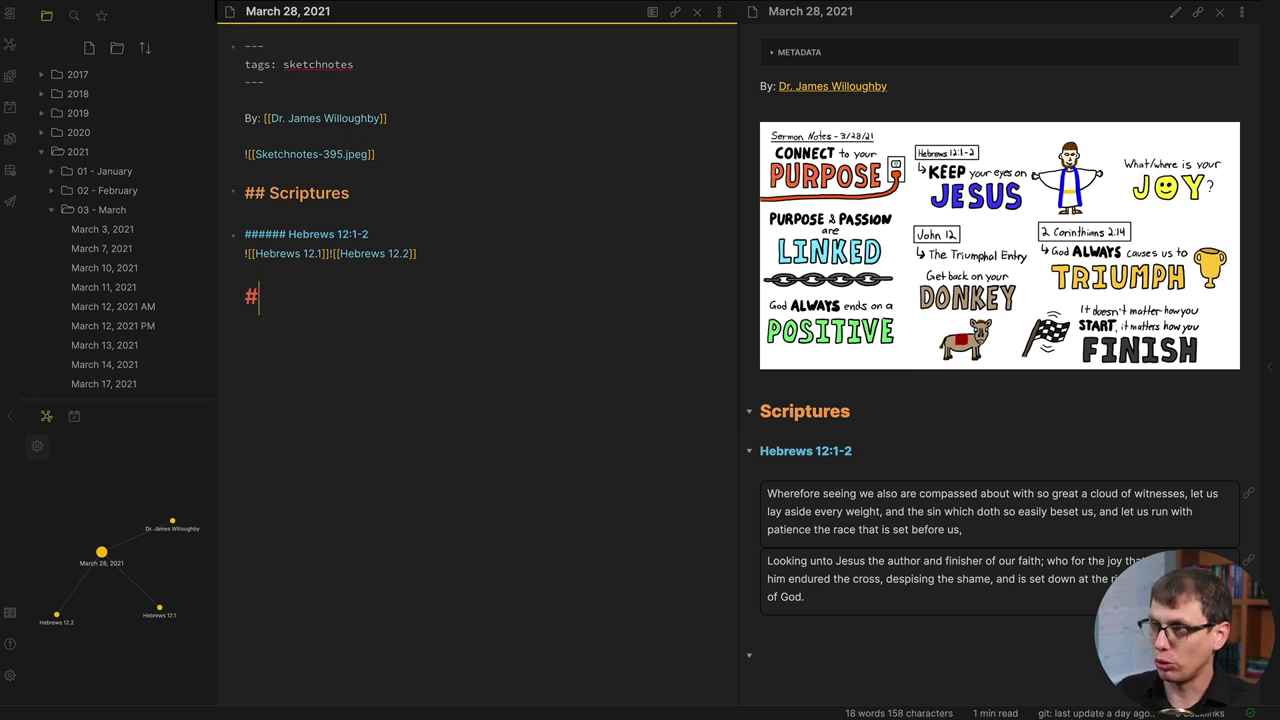
type("##### J")
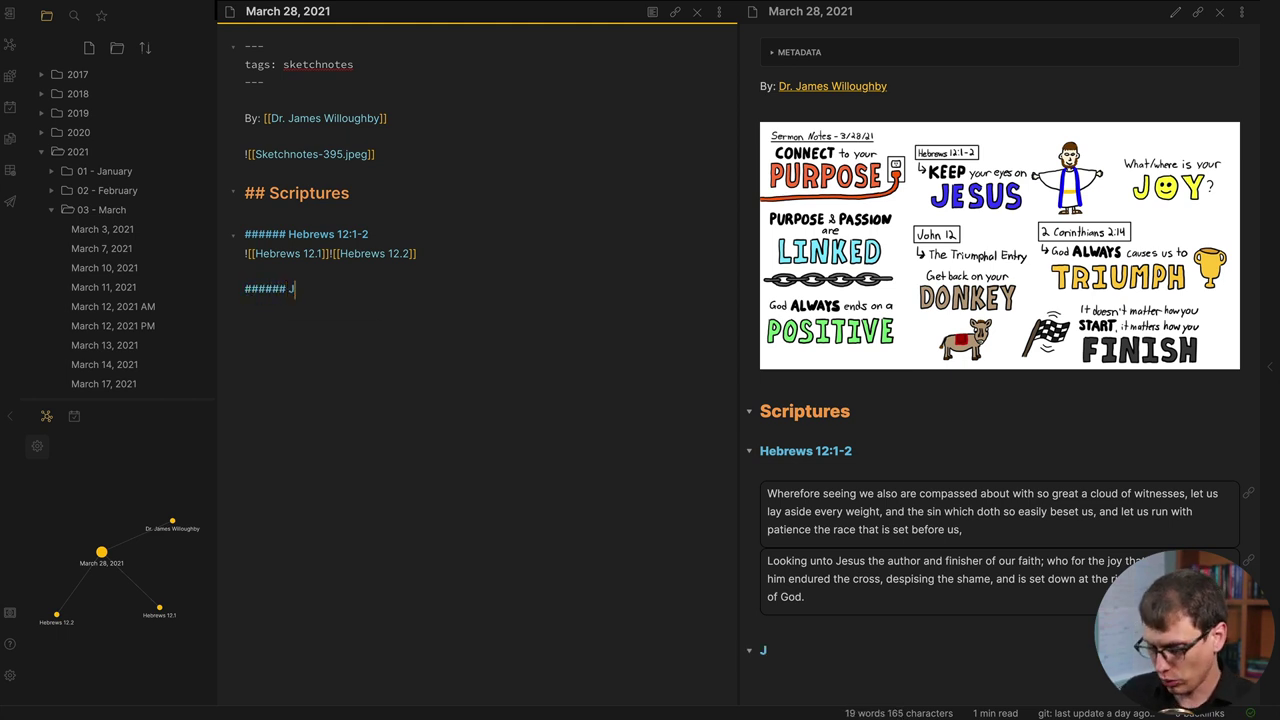
type("ohn 12")
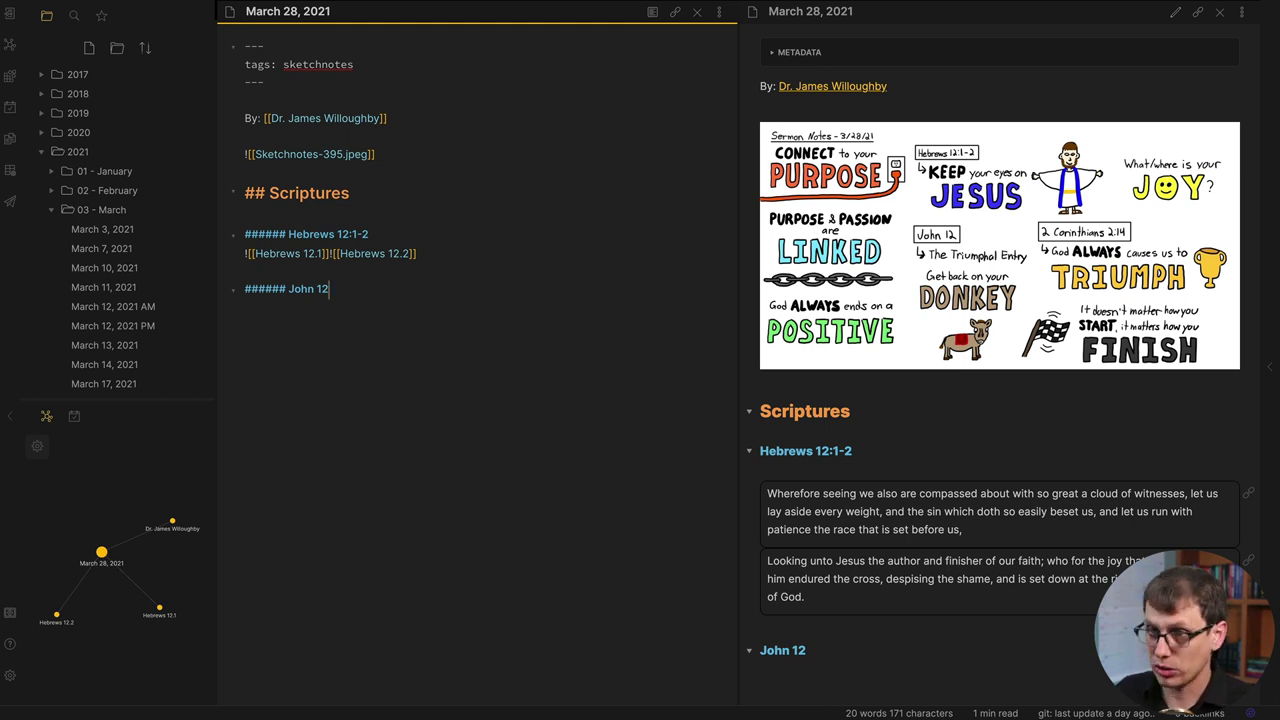
key("Return")
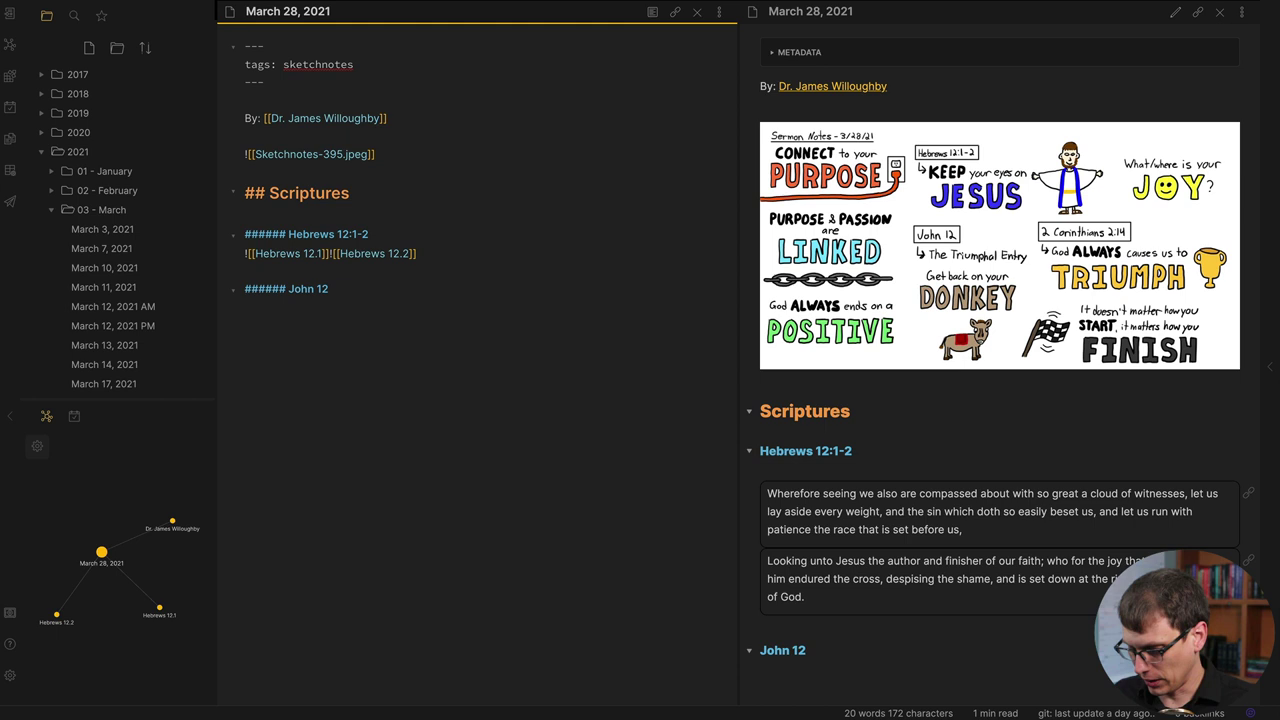
type("![[John 12")
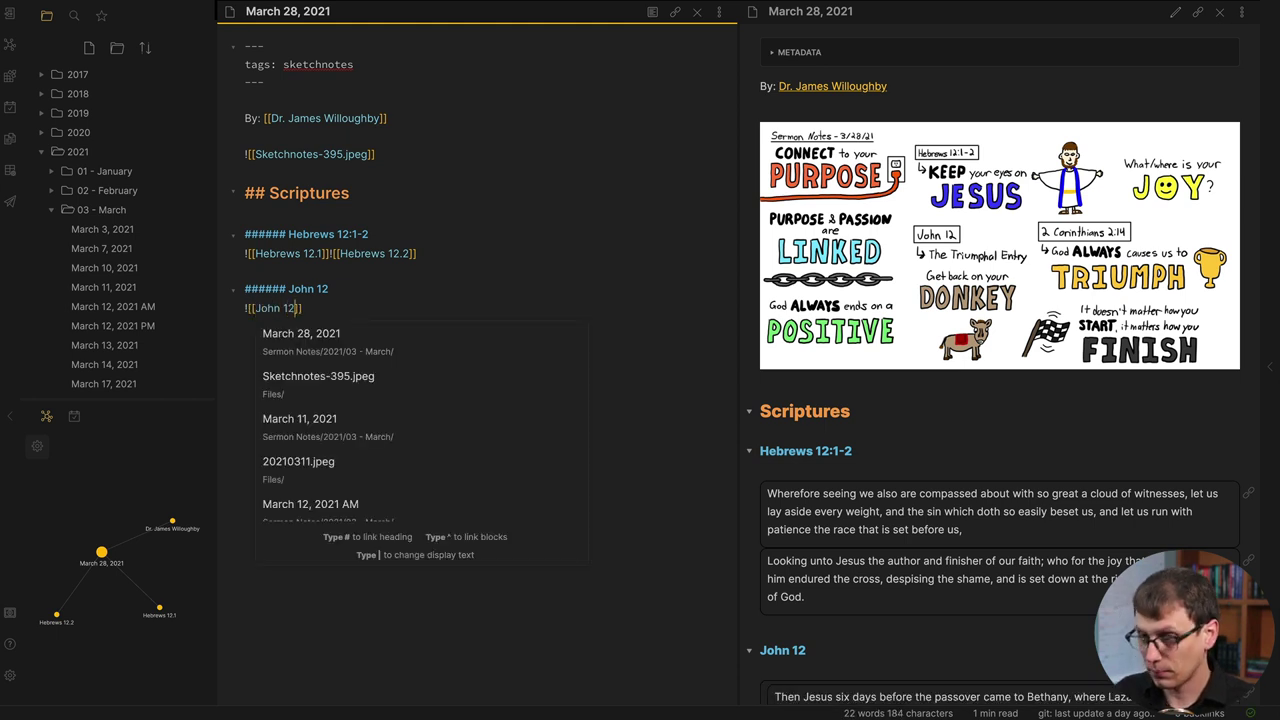
type(".12")
key("Return")
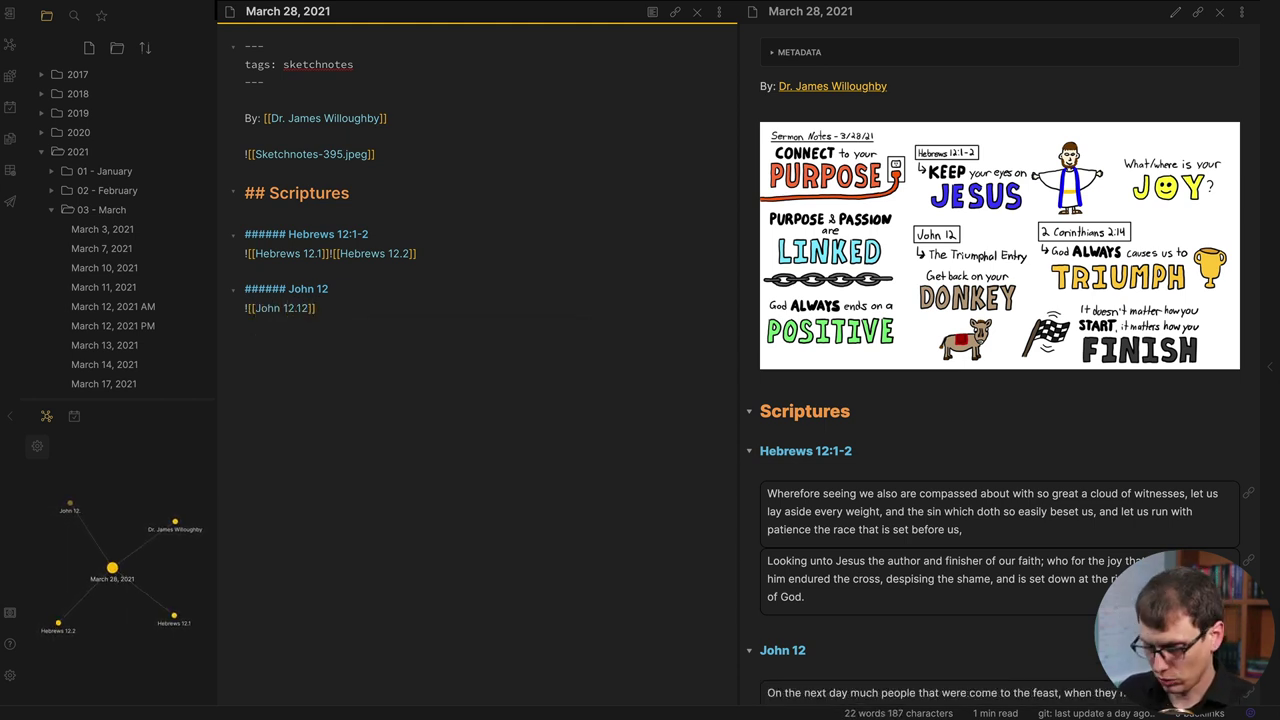
type("![[John 12.13")
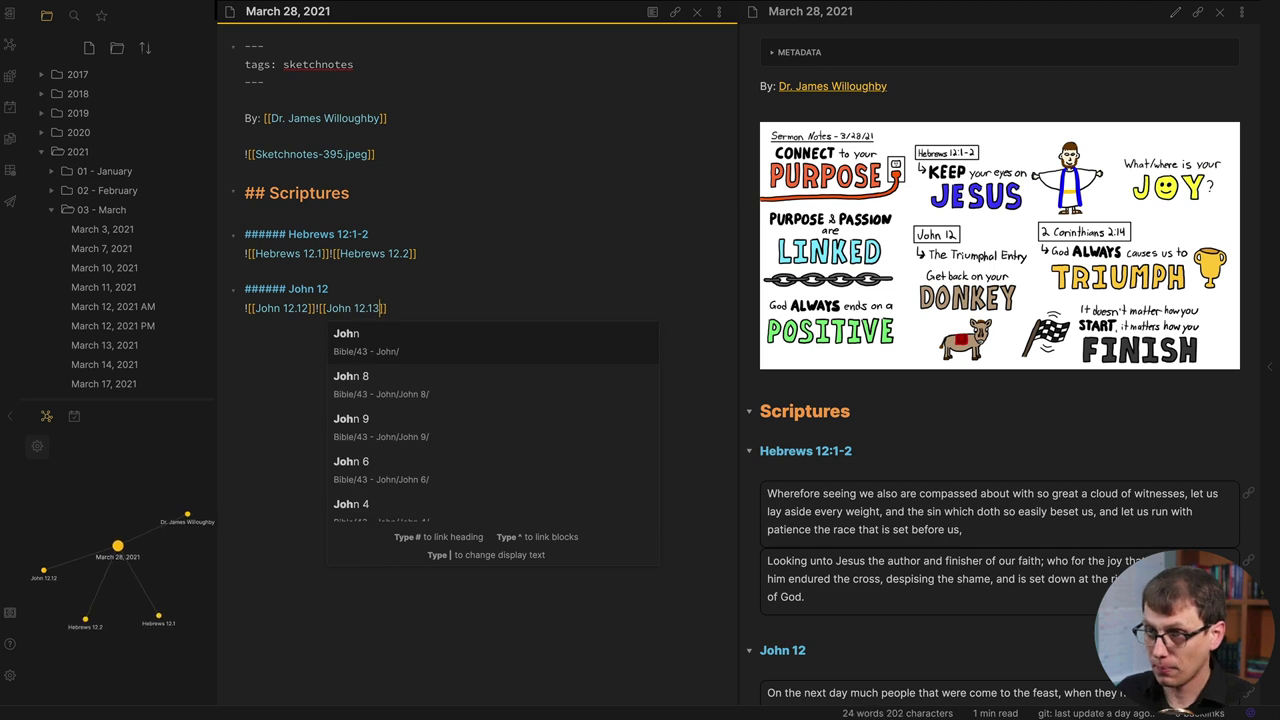
key("Return")
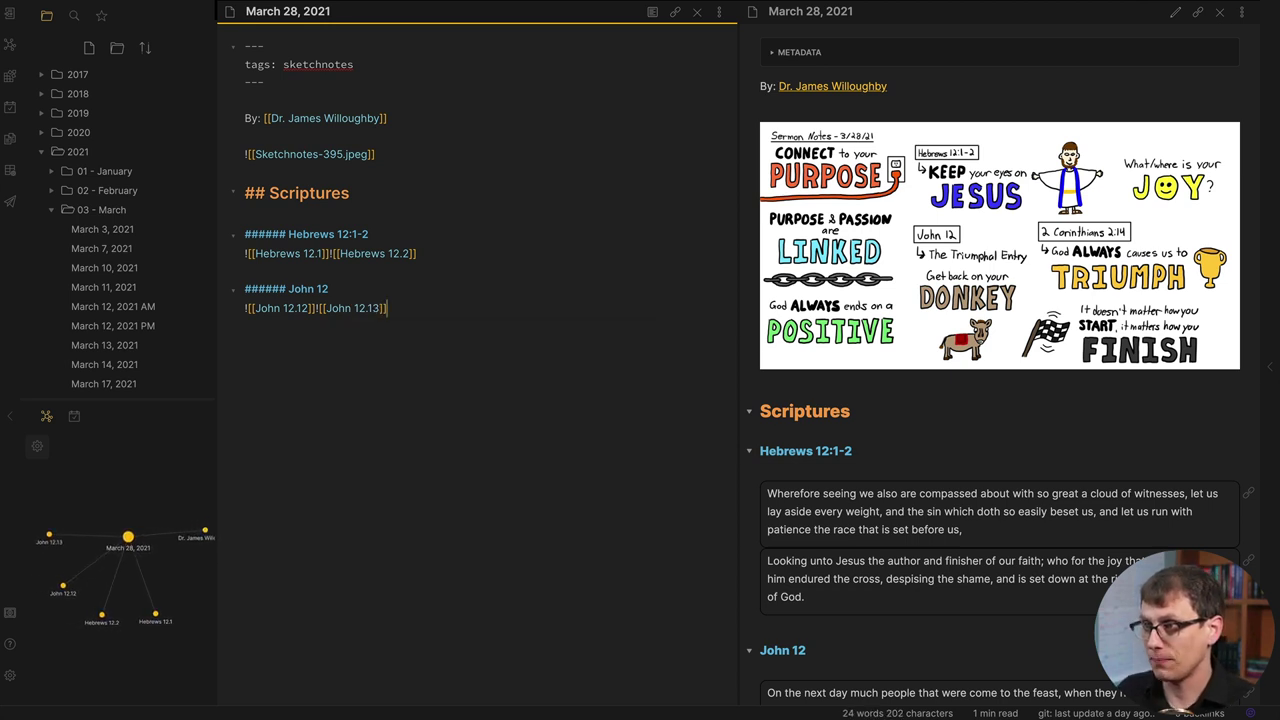
Step: Add a '###### 2 Corinthians 2:14' heading with the 2 Corinthians 2.14 verse embedded
key("Return")
key("Return")
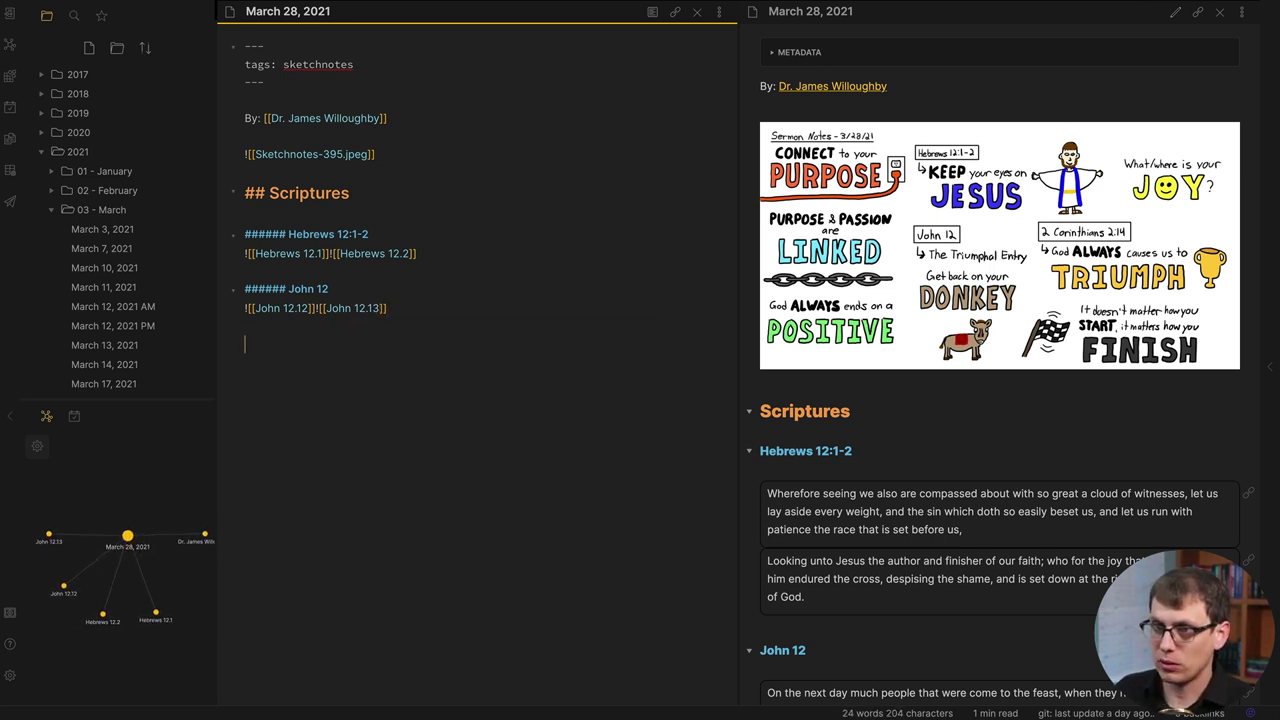
type("###### ")
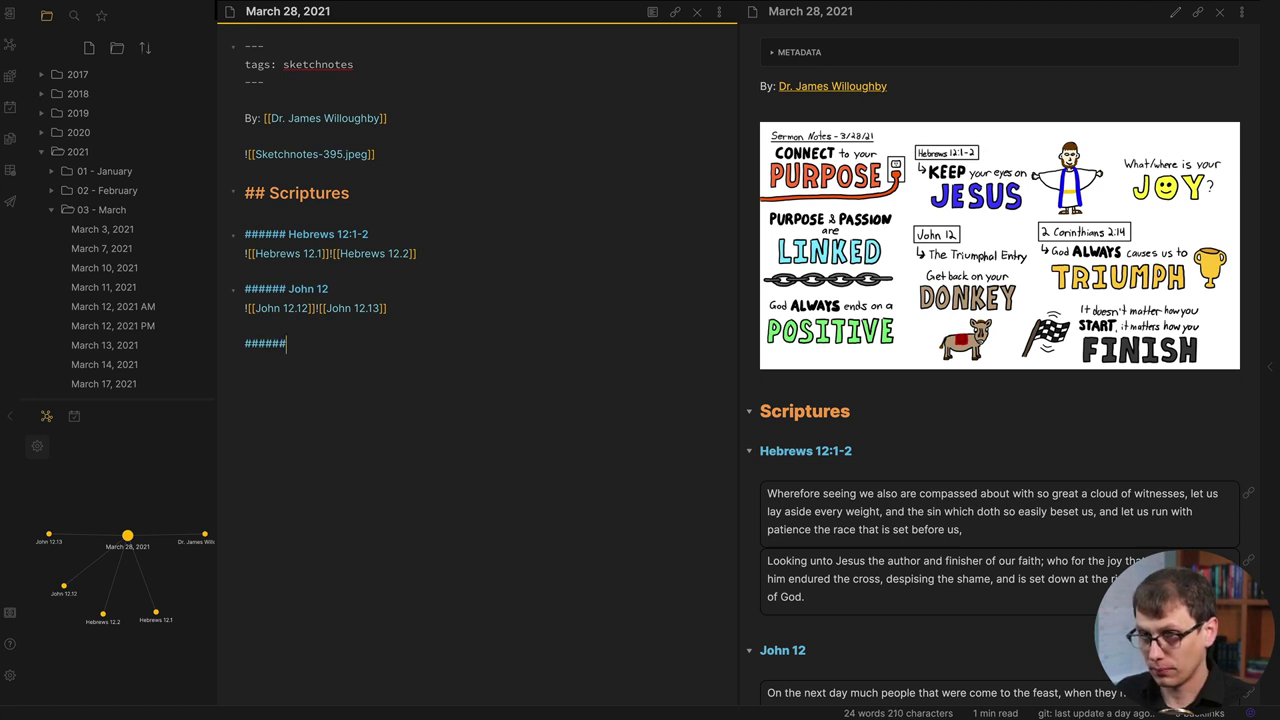
type("@")
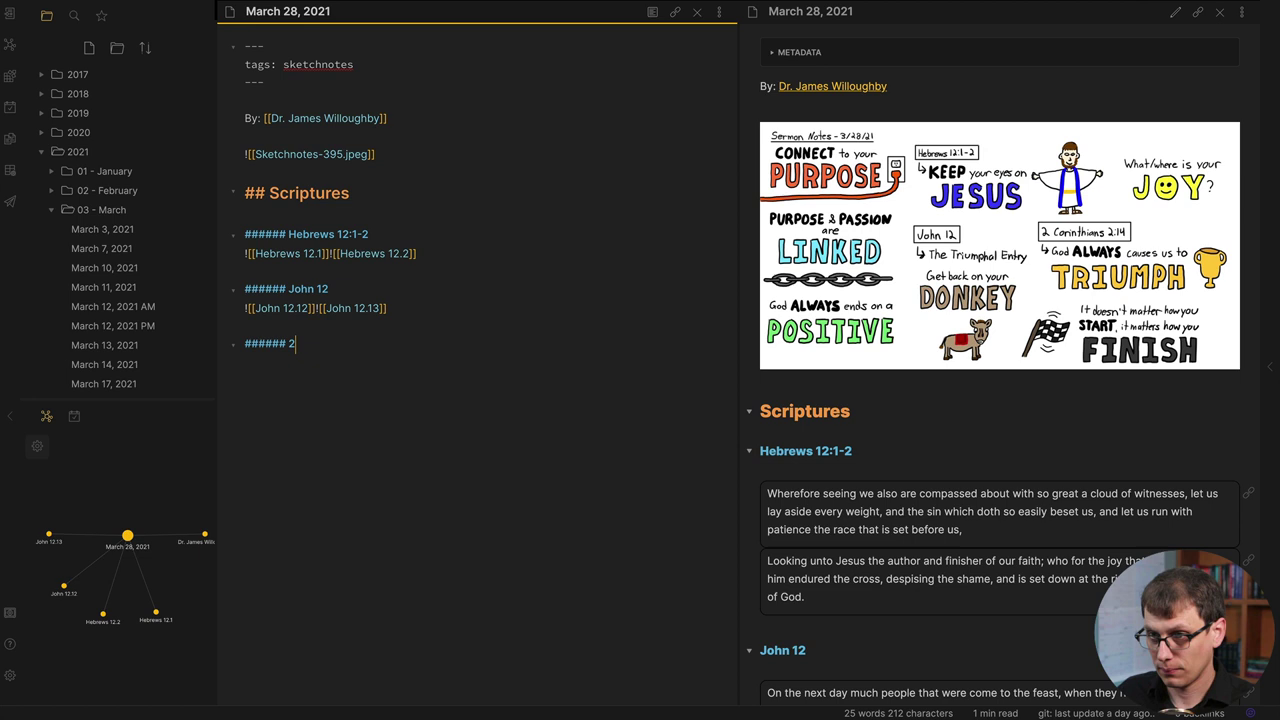
type("Corinthians 2:")
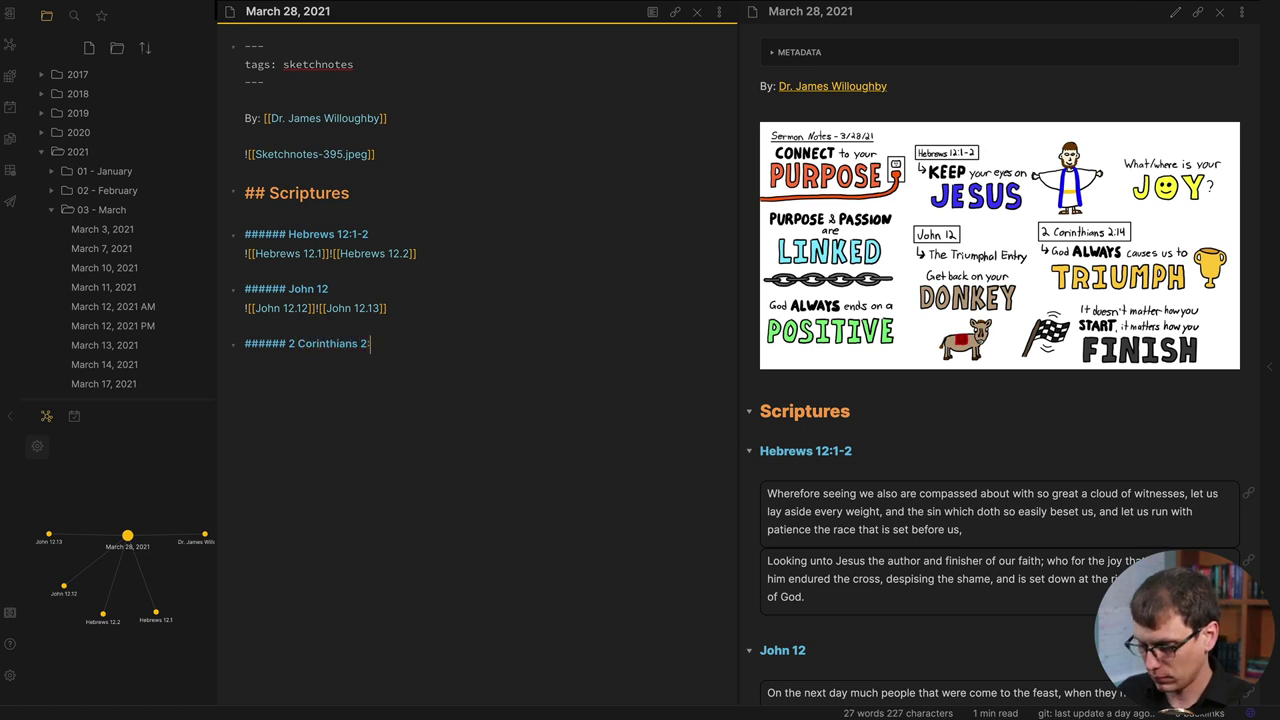
type("14")
key("Return")
type("![[")
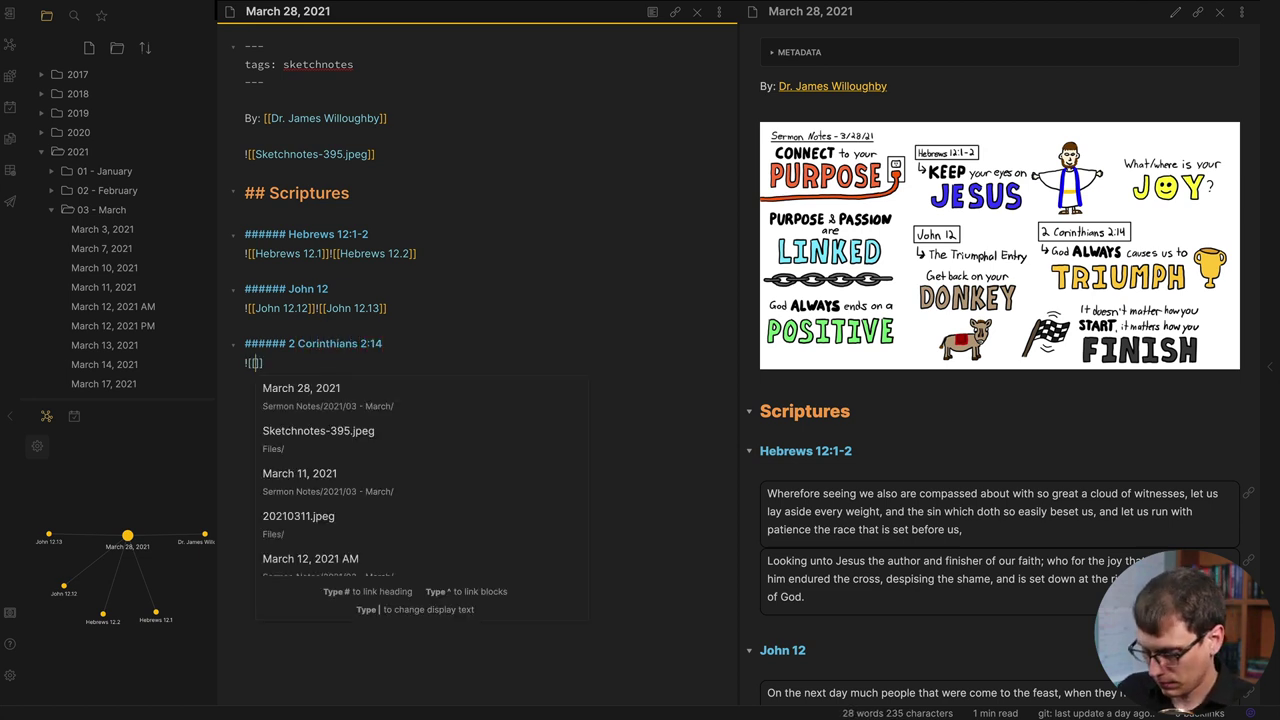
type("2 Cor 2.14")
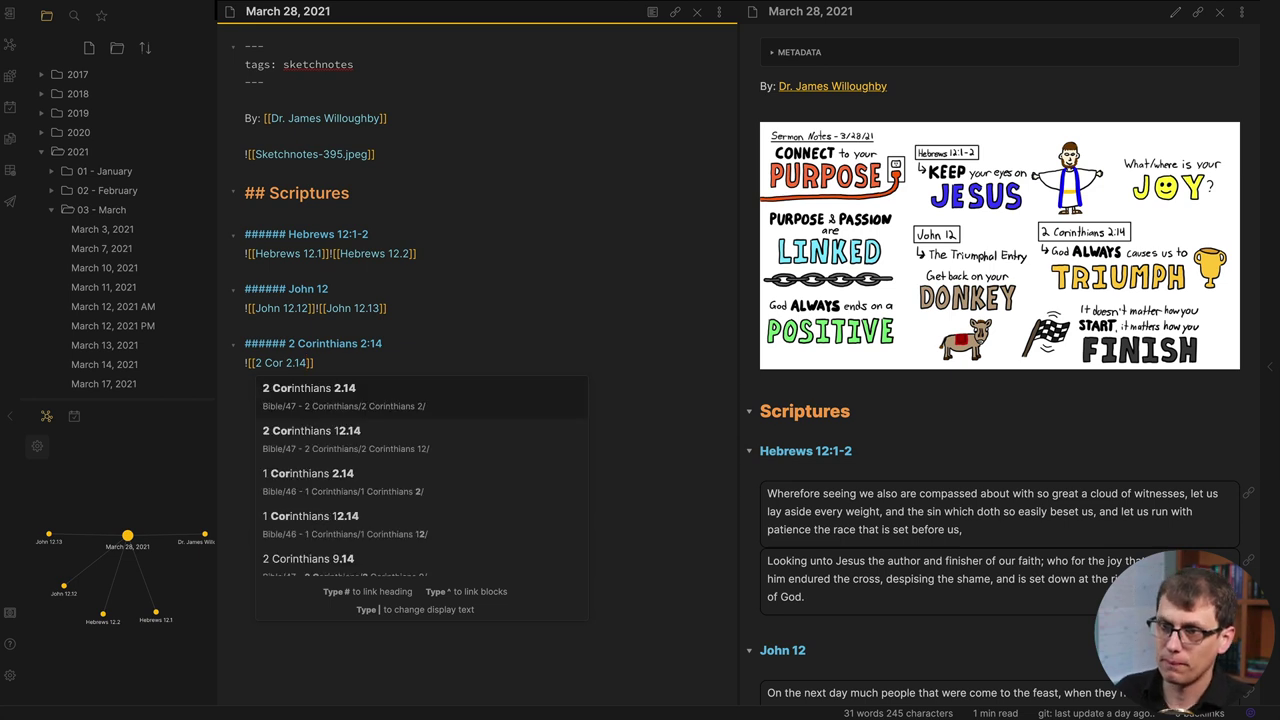
key("Return")
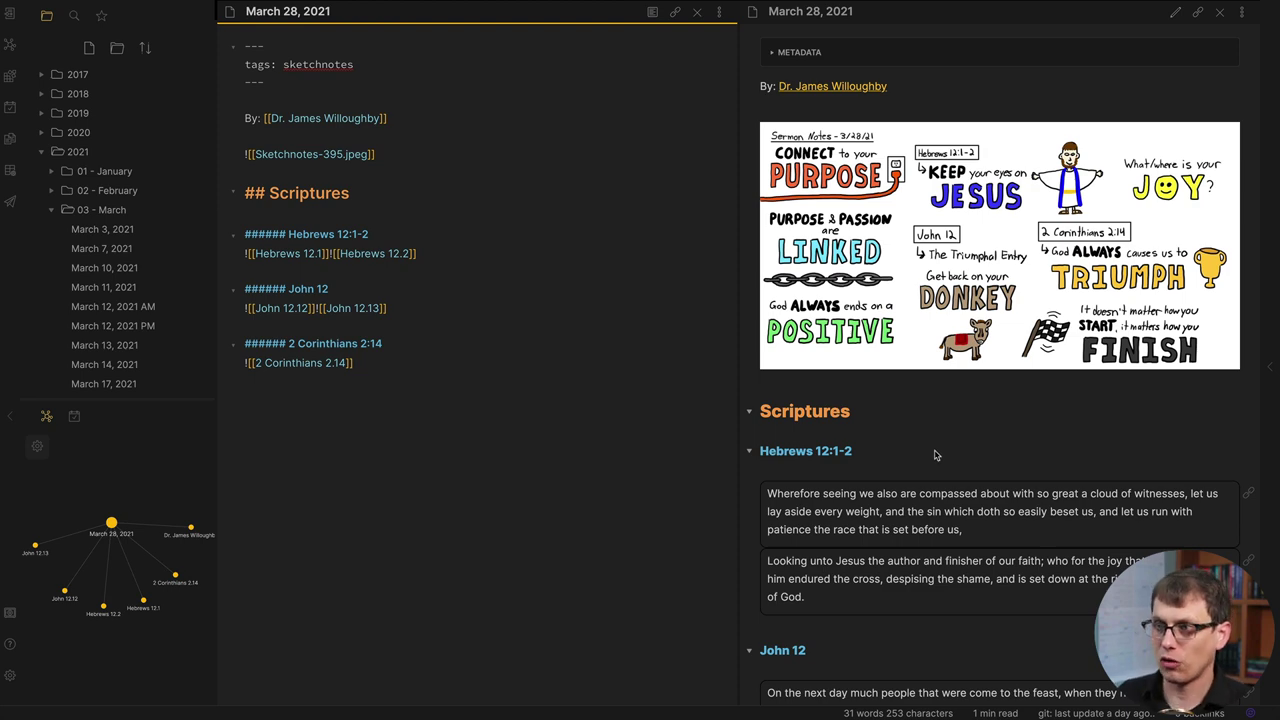
Step: Close the left editor pane so only the rendered March 28, 2021 preview remains
scroll(960, 418, "down", 4)
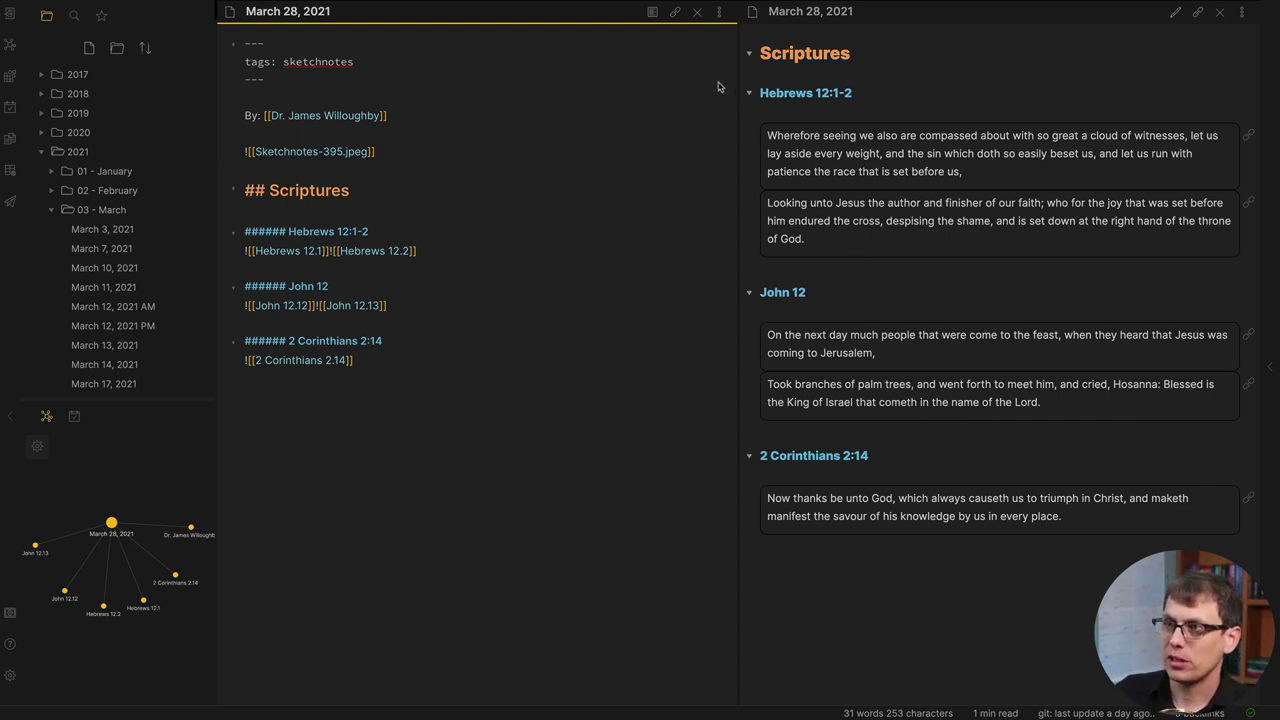
left_click(699, 13)
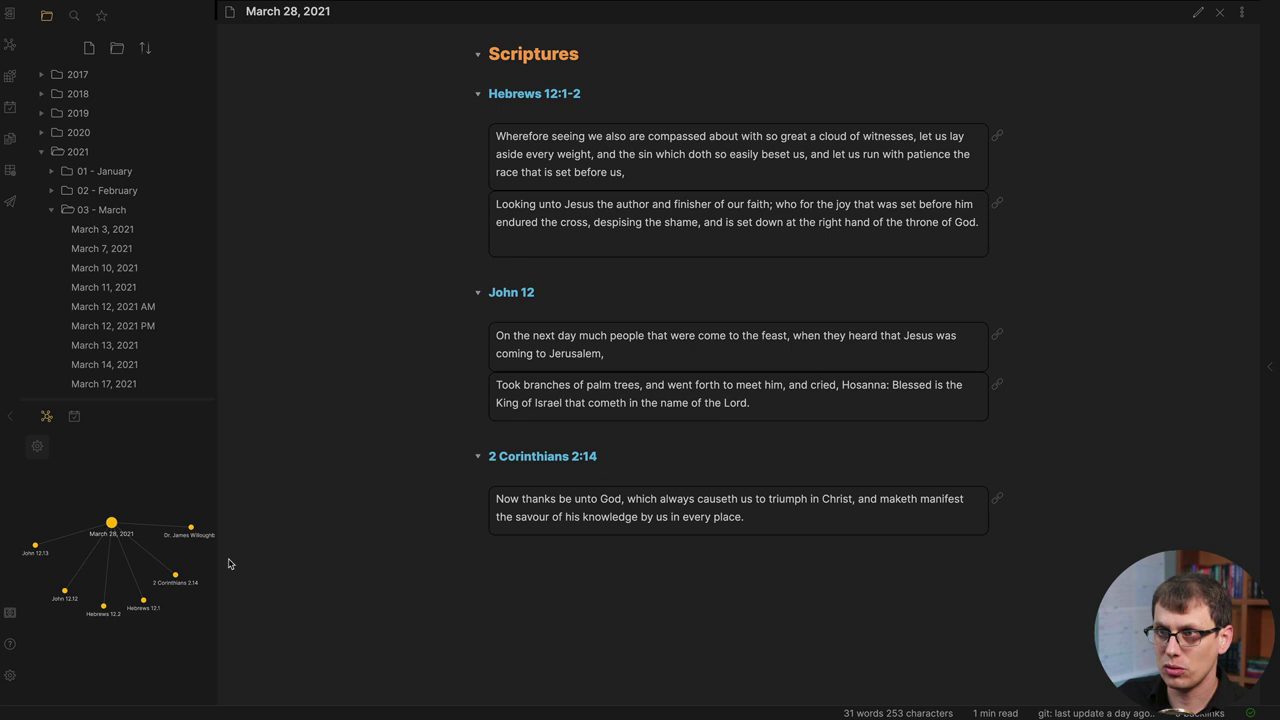
scroll(410, 567, "up", 4)
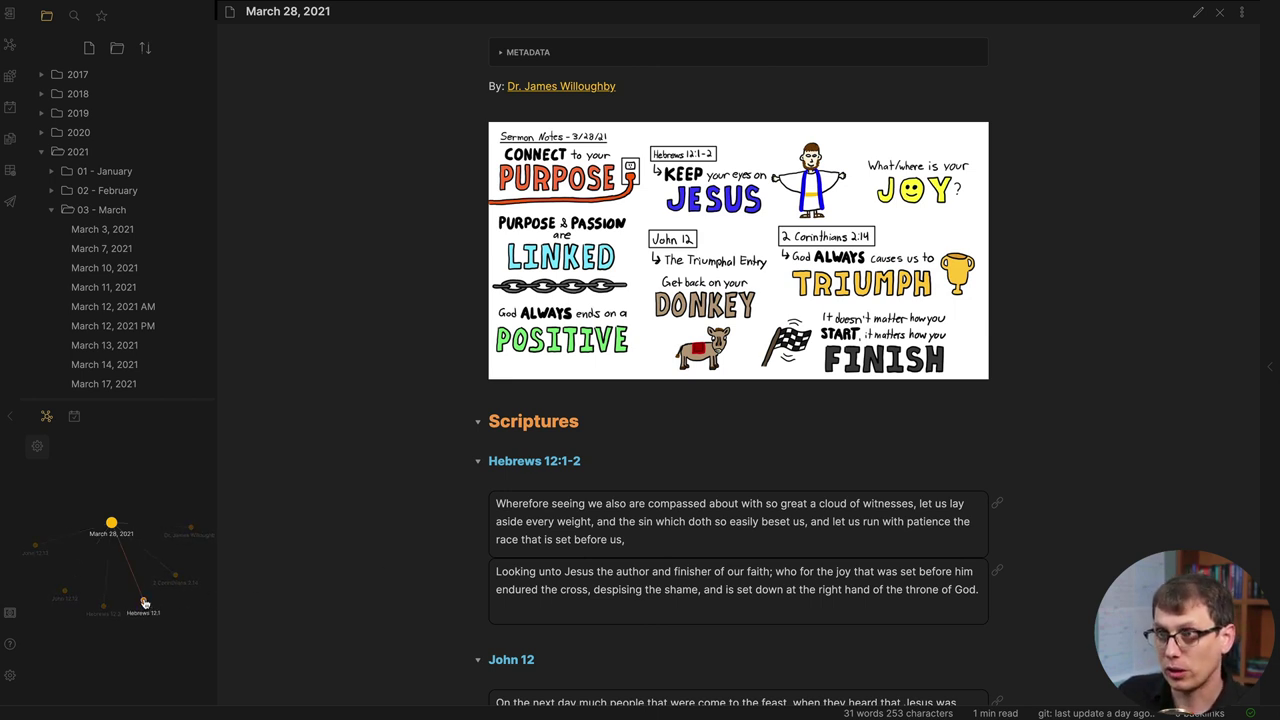
Step: From the graph, open Hebrews 12.1 plus the March 28, March 24, 2021 and March 15, 2019 PM sermon notes
left_click(144, 603)
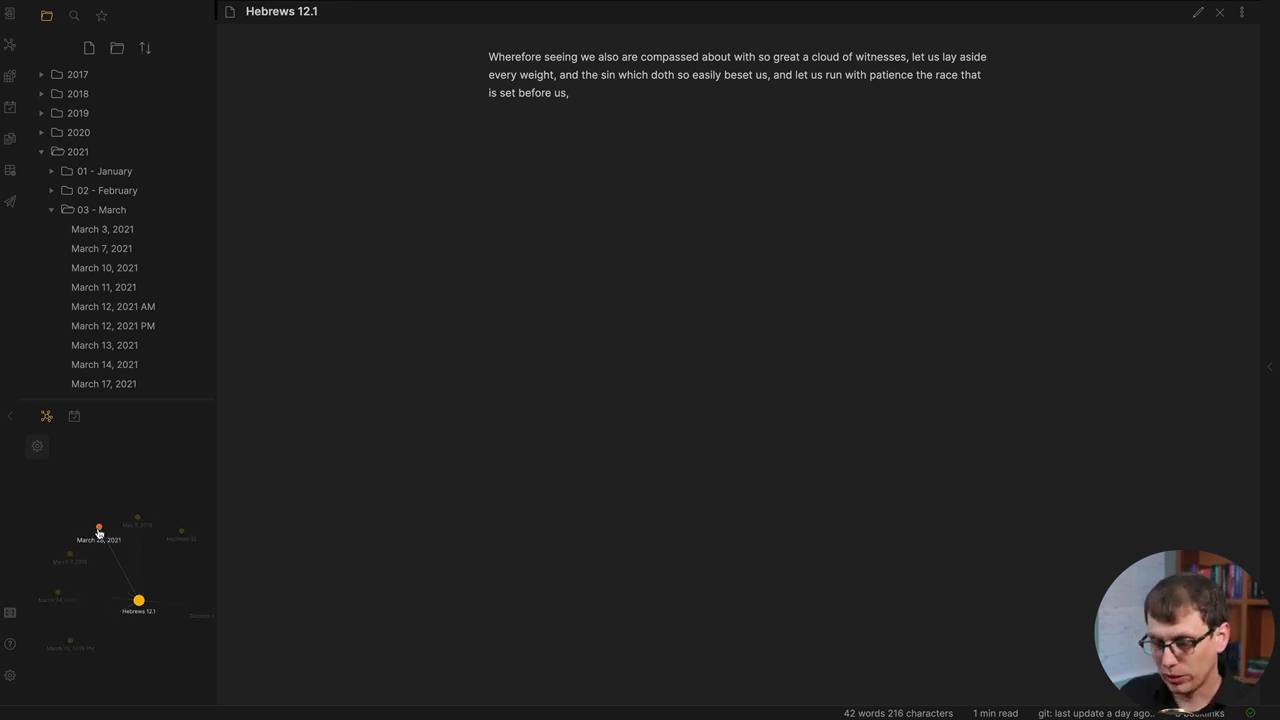
left_click(99, 531, "ctrl")
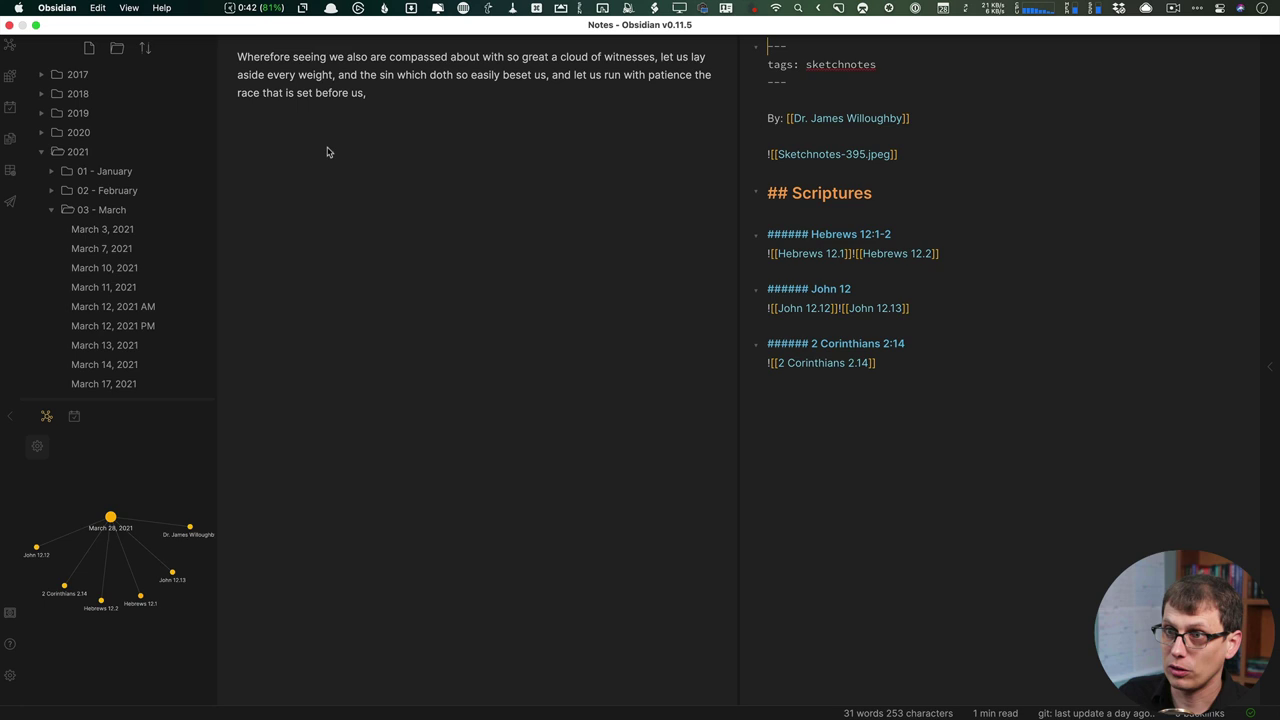
left_click(328, 11)
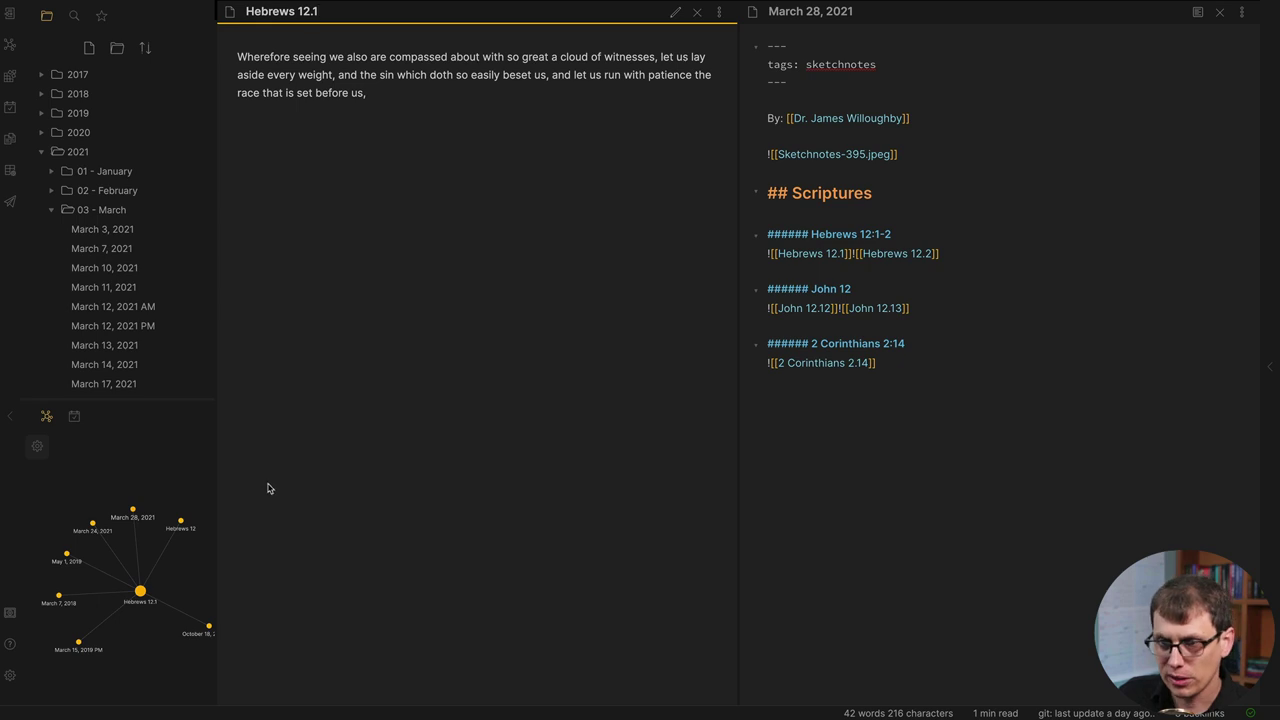
left_click(93, 525)
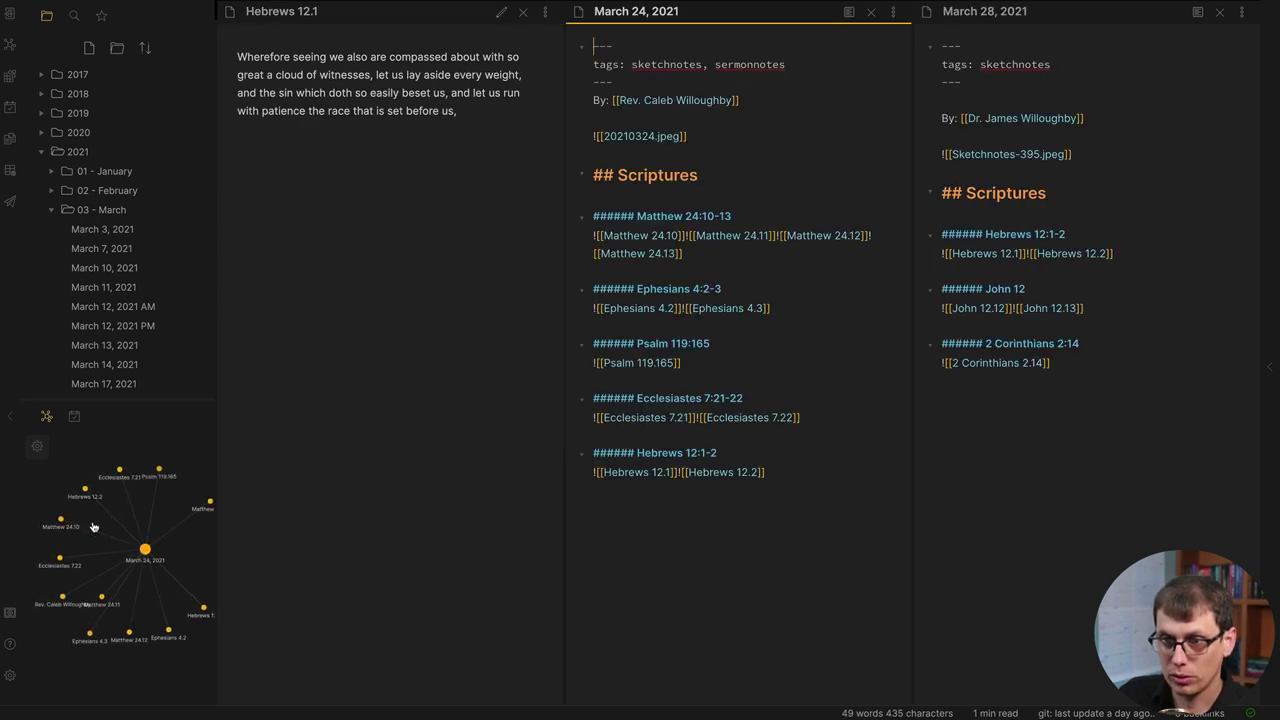
left_click(342, 27)
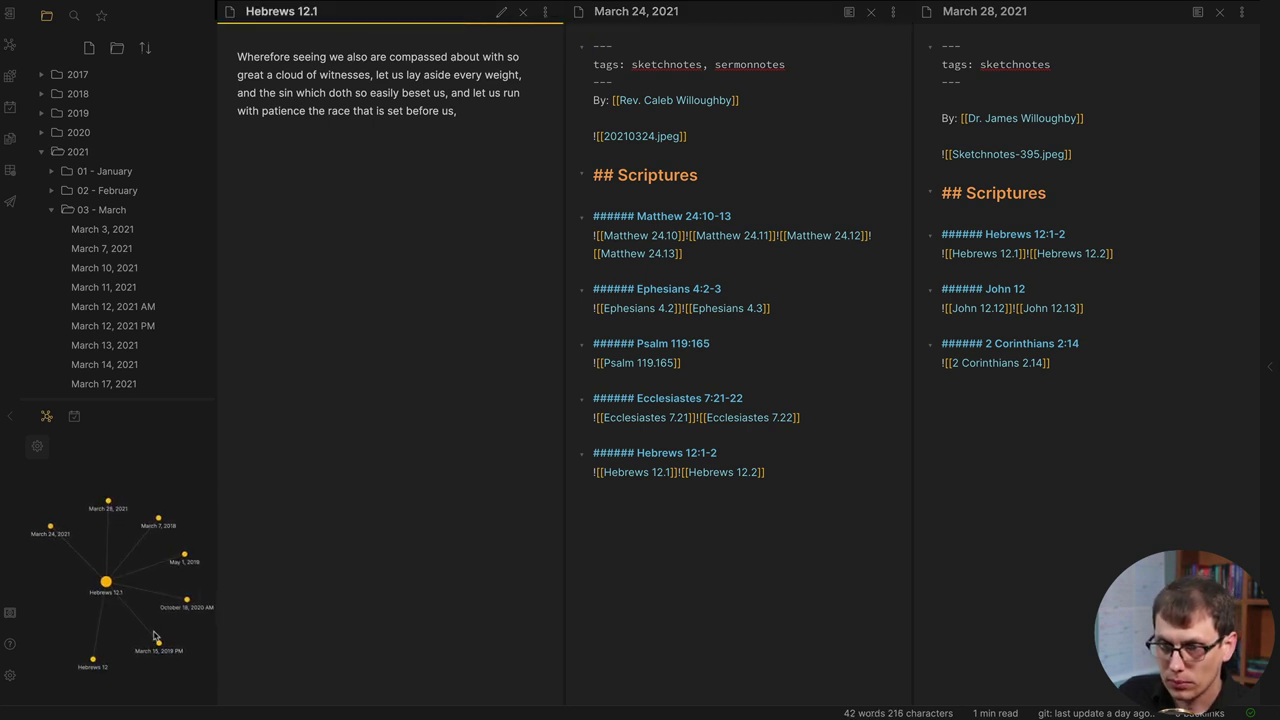
left_click(159, 645)
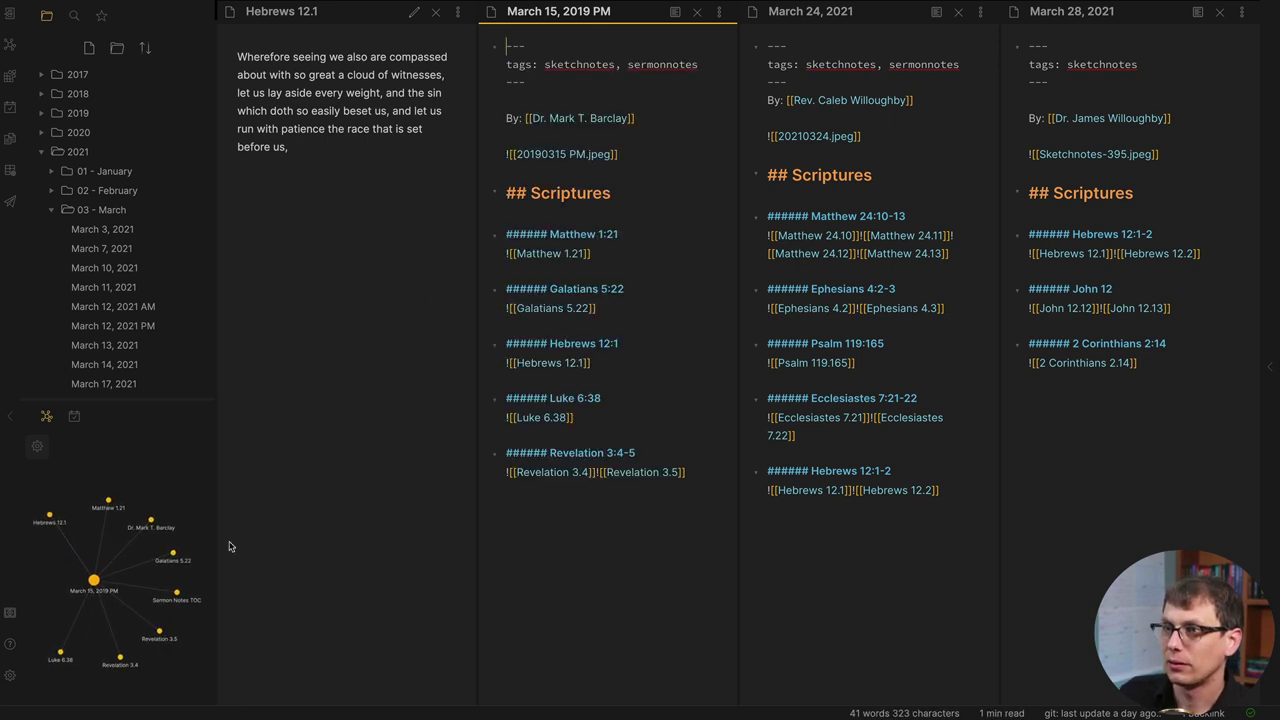
Step: Switch the March 15, 2019 PM, March 24 and March 28, 2021 panes to reading view
left_click(675, 11)
left_click(936, 12)
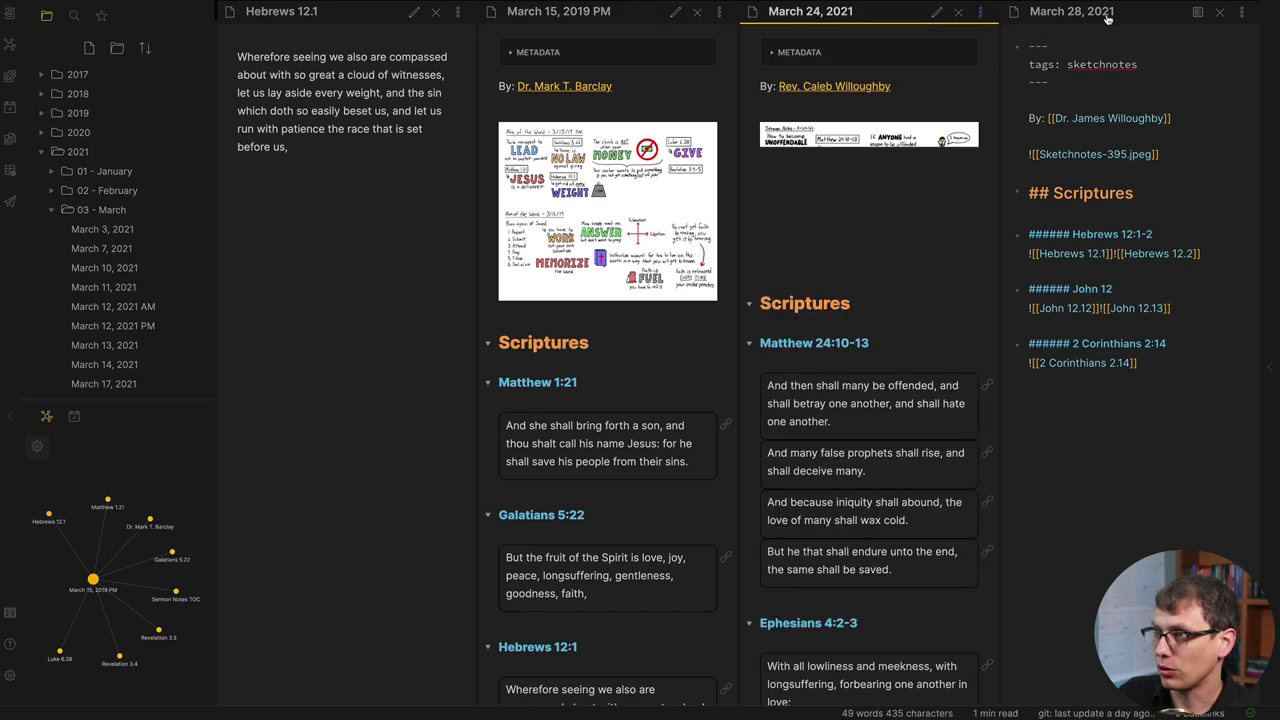
left_click(1197, 11)
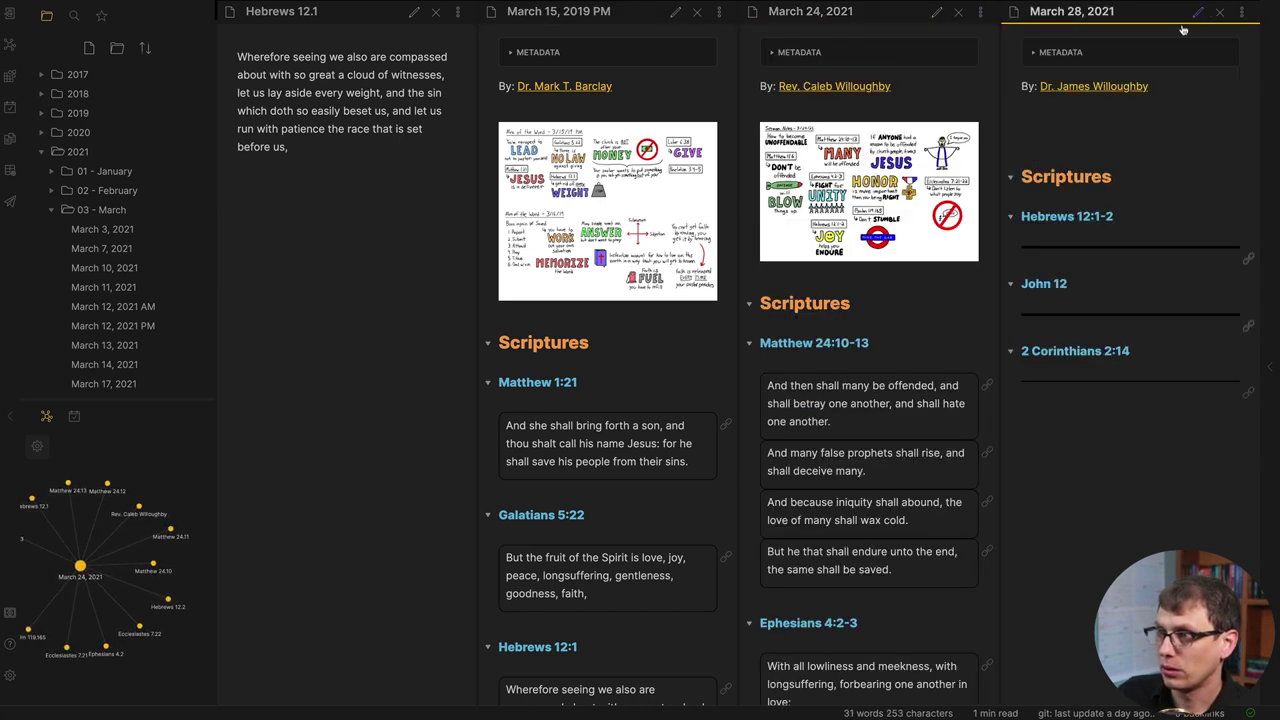